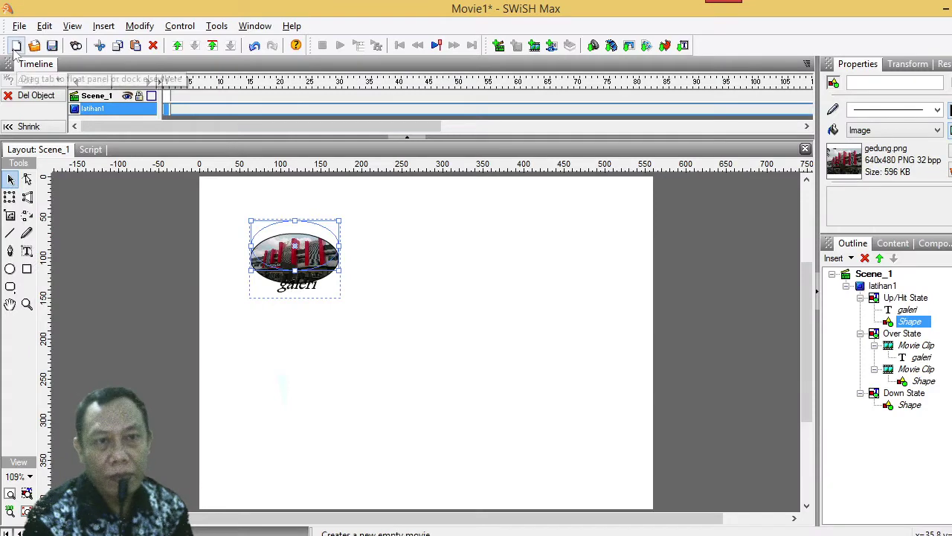
# Create a new movie and draw an ellipse about 110 by 73 pixels in the upper-left area of the stage
pyautogui.click(20, 26)
pyautogui.click(58, 42)
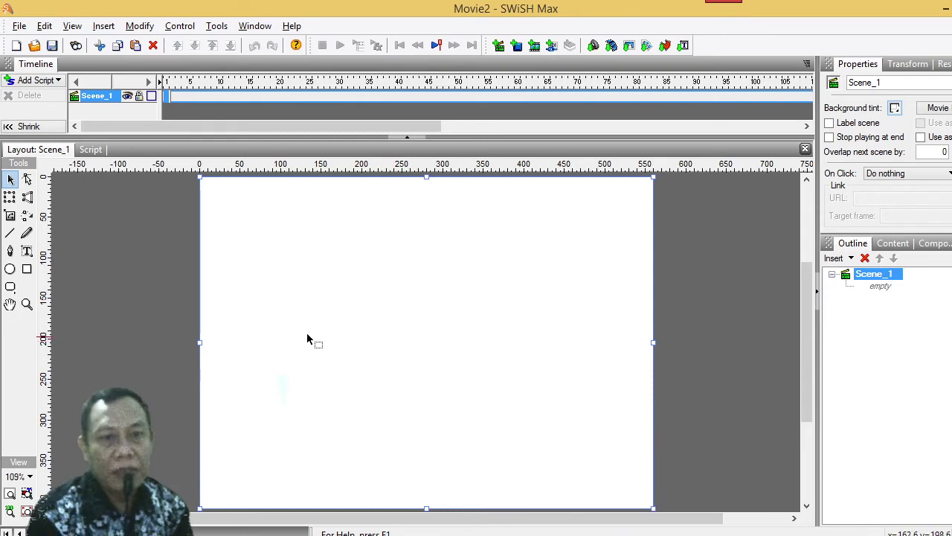
pyautogui.click(11, 271)
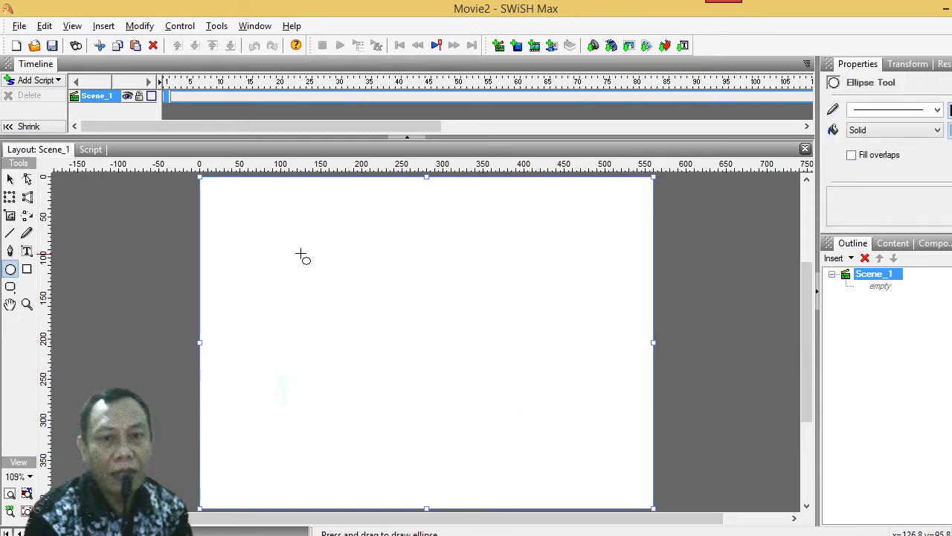
pyautogui.moveTo(254, 224); pyautogui.dragTo(343, 284)
pyautogui.click(10, 179)
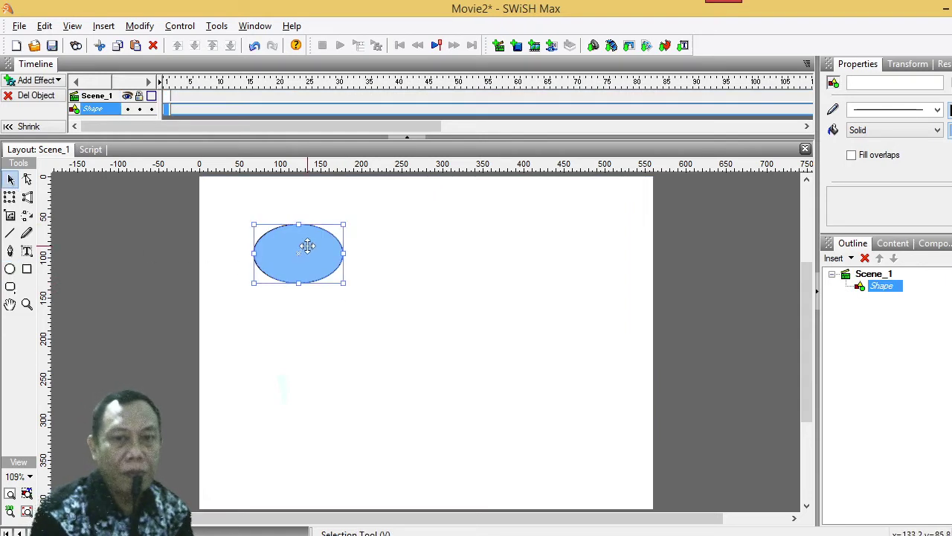
pyautogui.rightClick(308, 253)
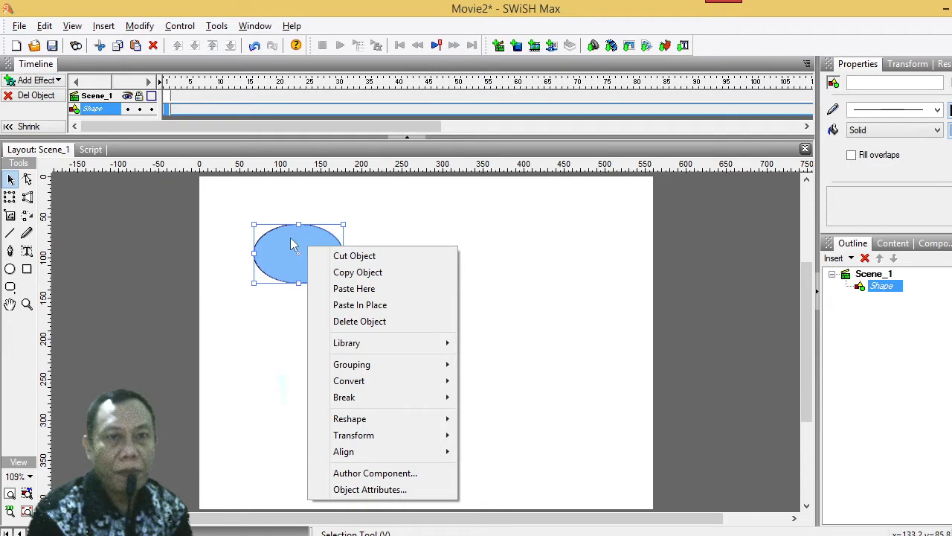
pyautogui.click(137, 28)
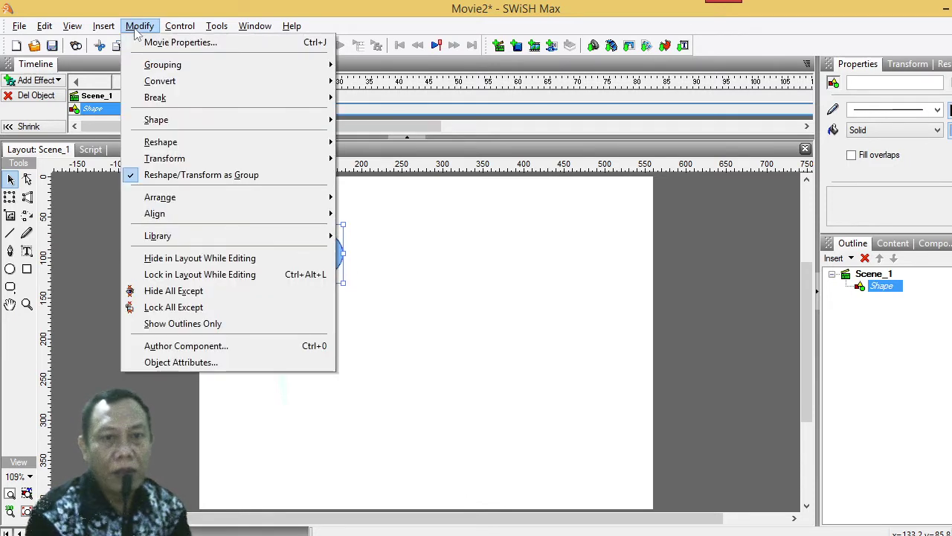
pyautogui.moveTo(175, 83)
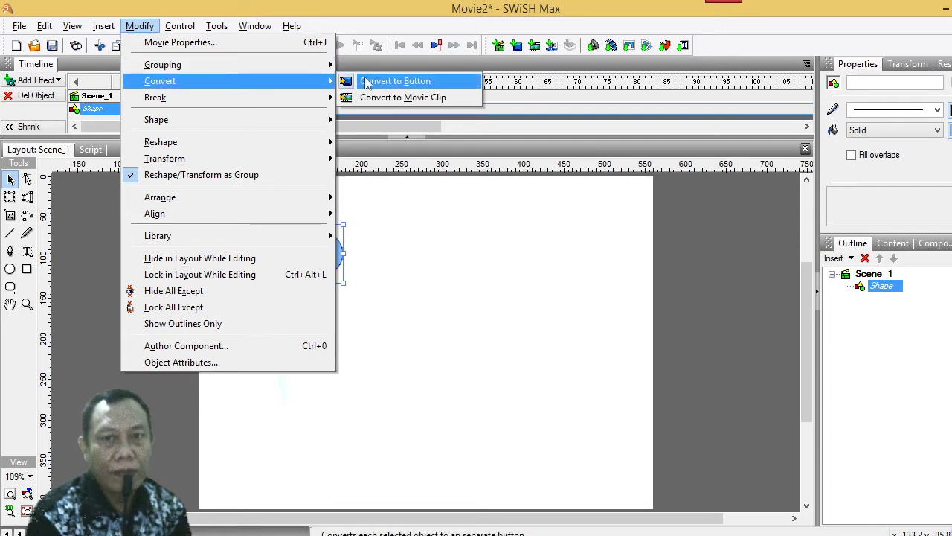
pyautogui.click(415, 249)
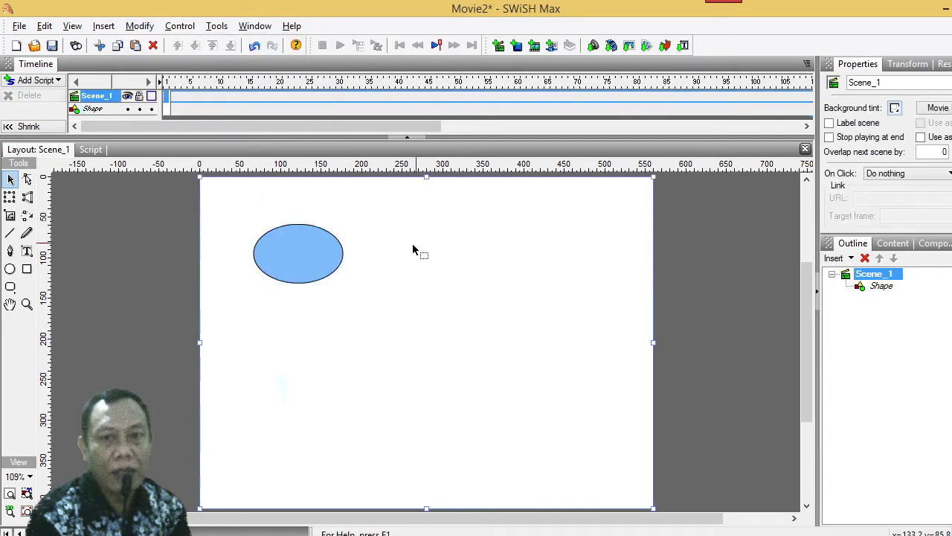
# Convert the ellipse on the stage to a button
pyautogui.rightClick(303, 256)
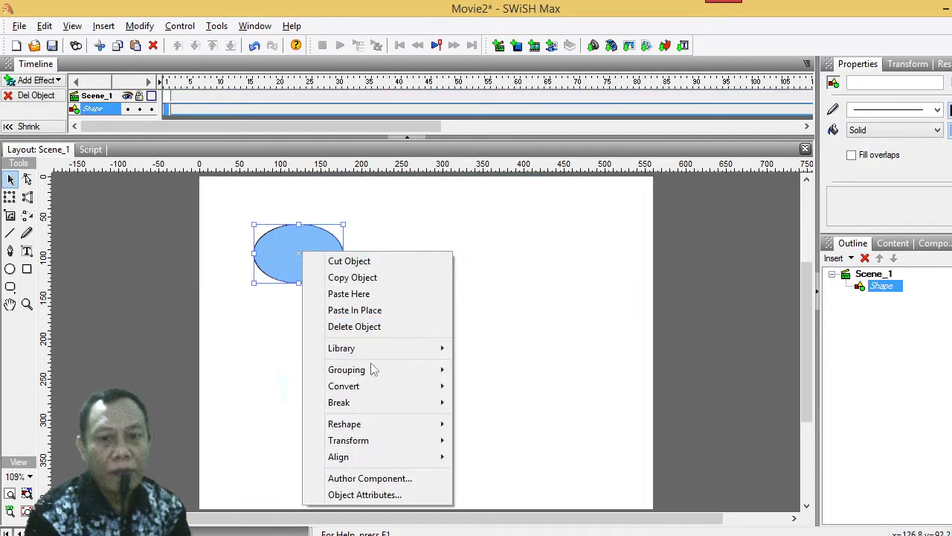
pyautogui.moveTo(388, 390)
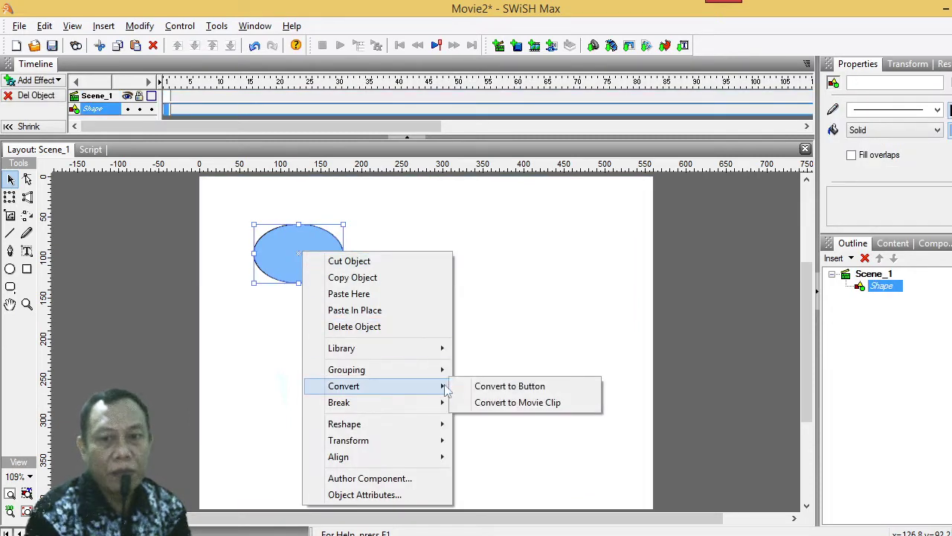
pyautogui.click(579, 387)
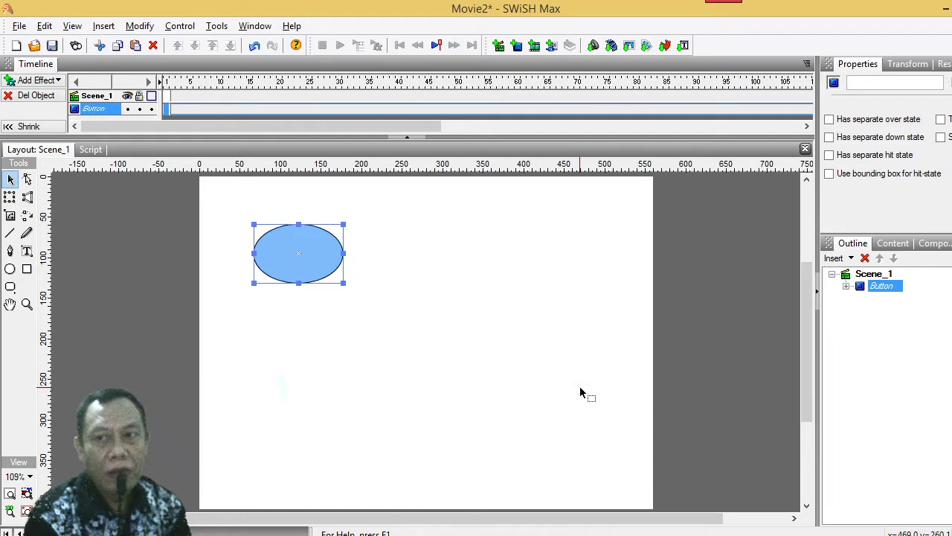
# Name the button button1, enable its separate over and down states, and expand its states in the outline
pyautogui.click(879, 84)
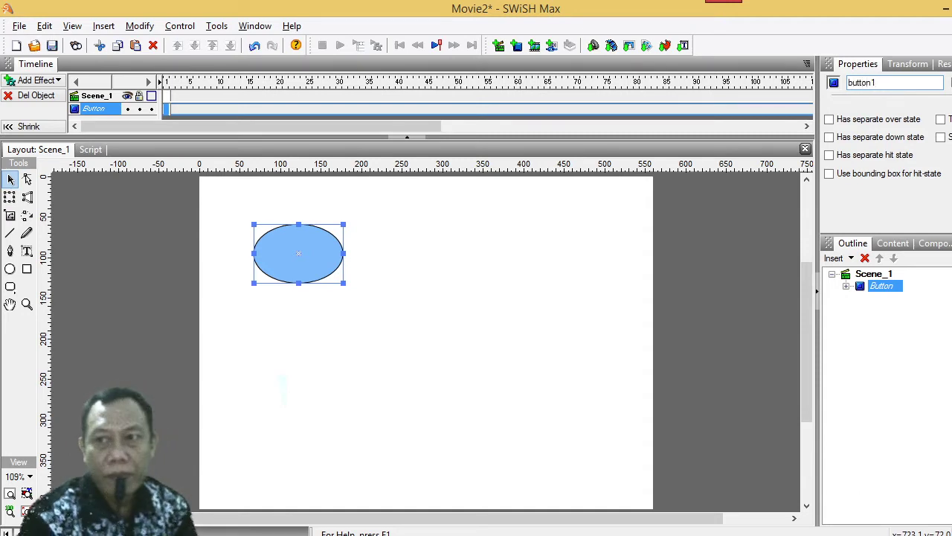
pyautogui.click(830, 119)
pyautogui.click(830, 137)
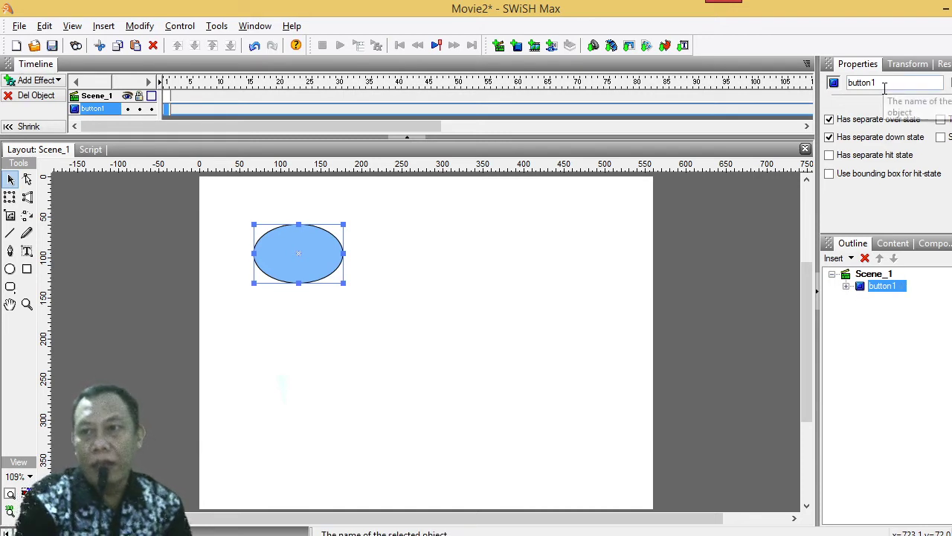
pyautogui.click(846, 286)
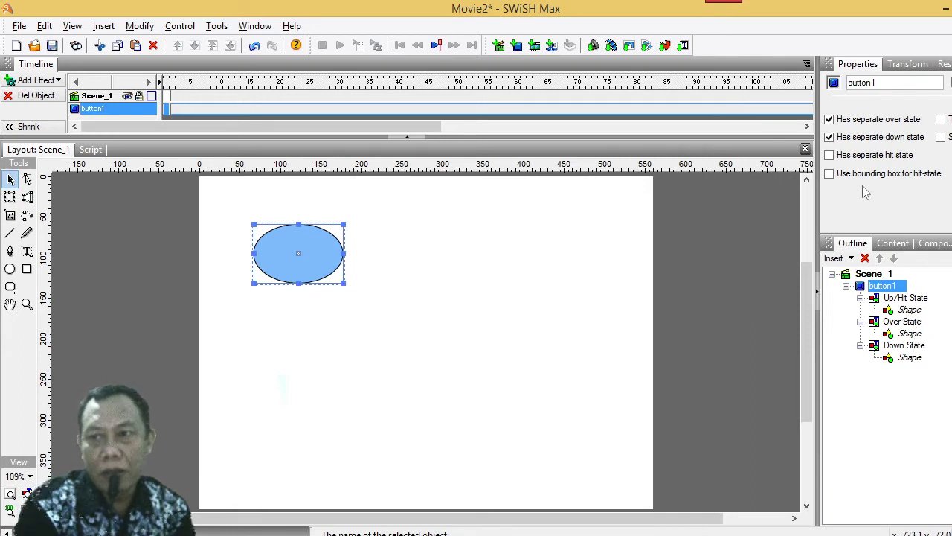
# Disable the separate down and over states of button1, and enable both again to compare its state structure
pyautogui.click(829, 137)
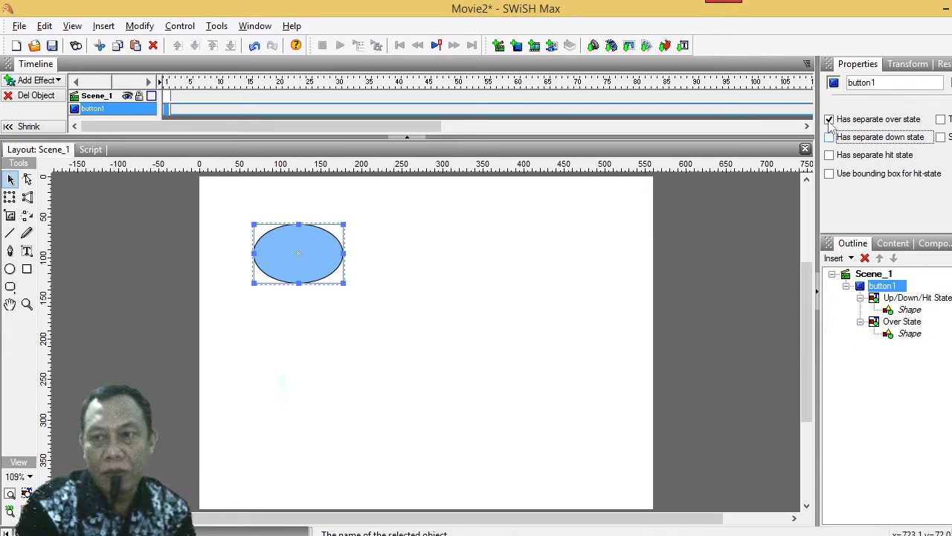
pyautogui.click(829, 119)
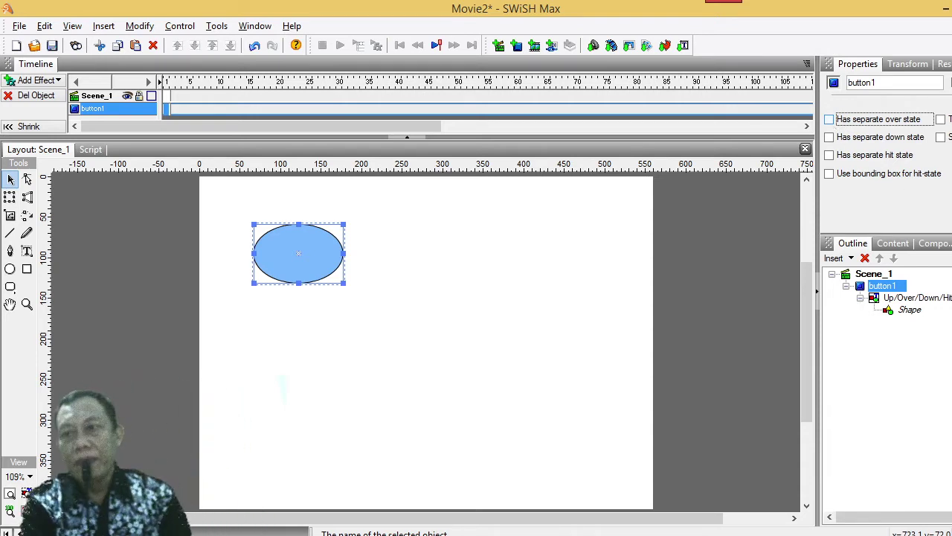
pyautogui.click(830, 120)
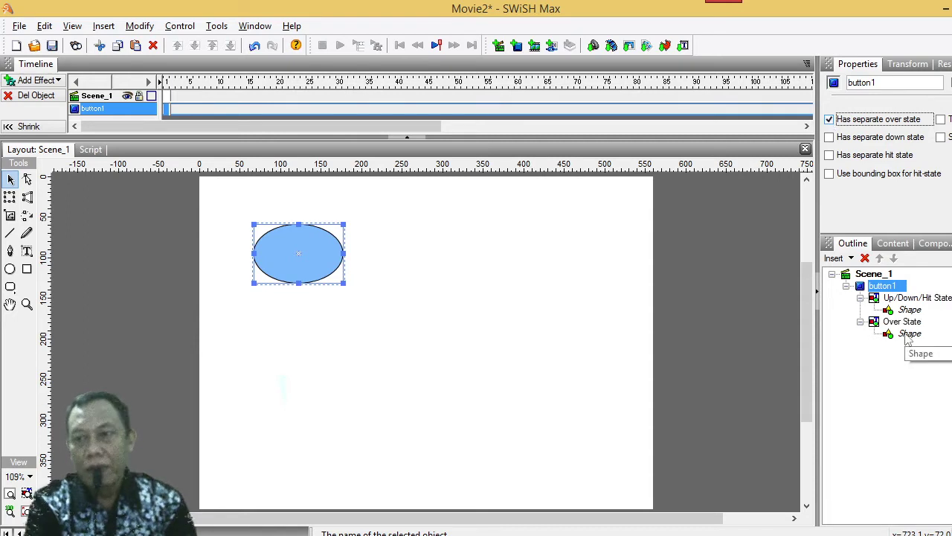
pyautogui.click(829, 138)
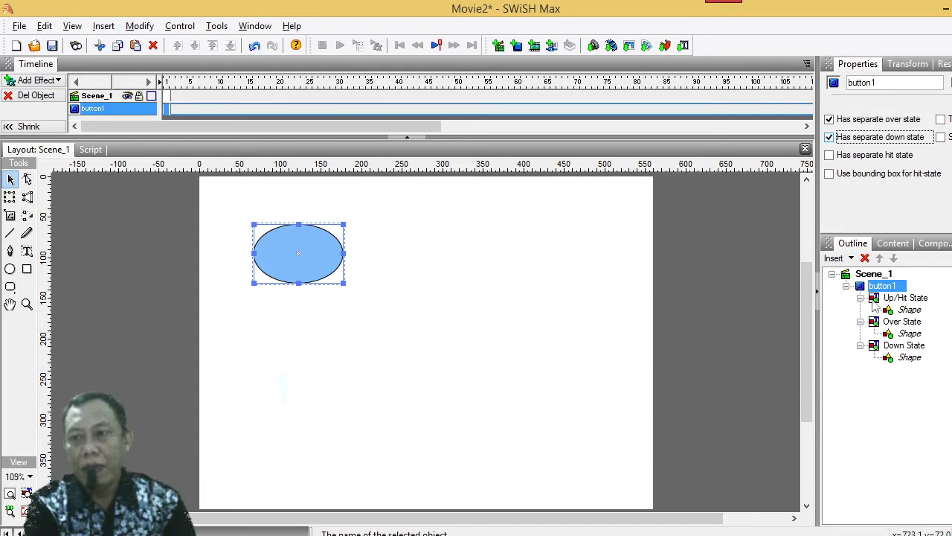
# Convert the shape in button1's Over State to a movie clip
pyautogui.click(910, 334)
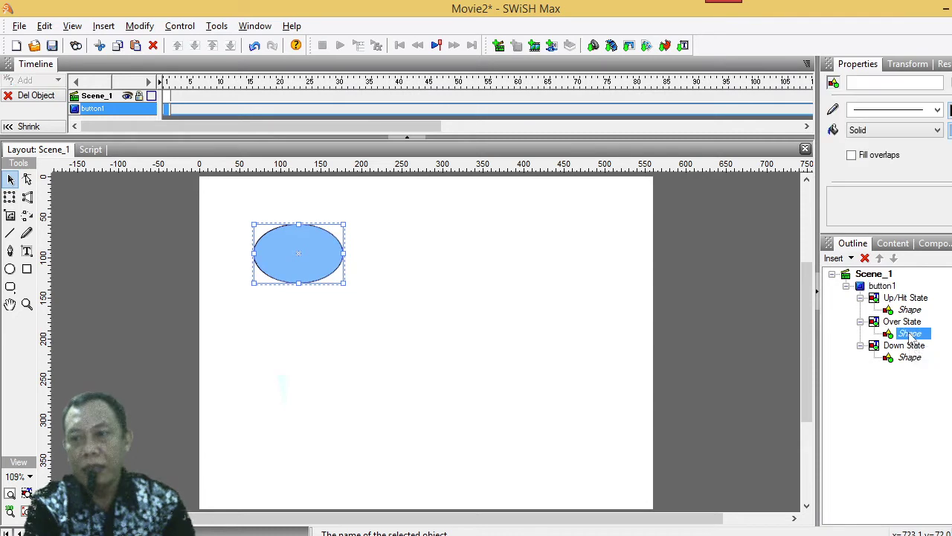
pyautogui.click(900, 322)
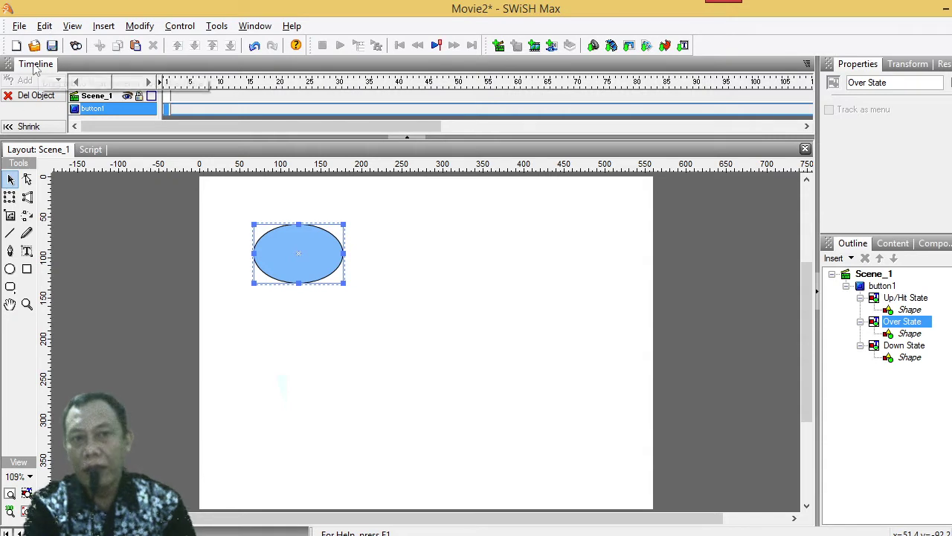
pyautogui.click(911, 334)
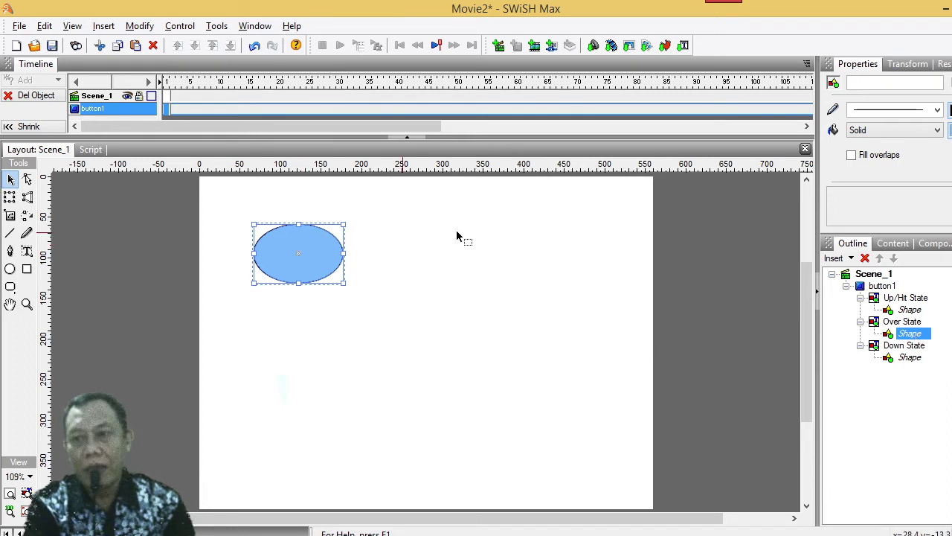
pyautogui.rightClick(910, 334)
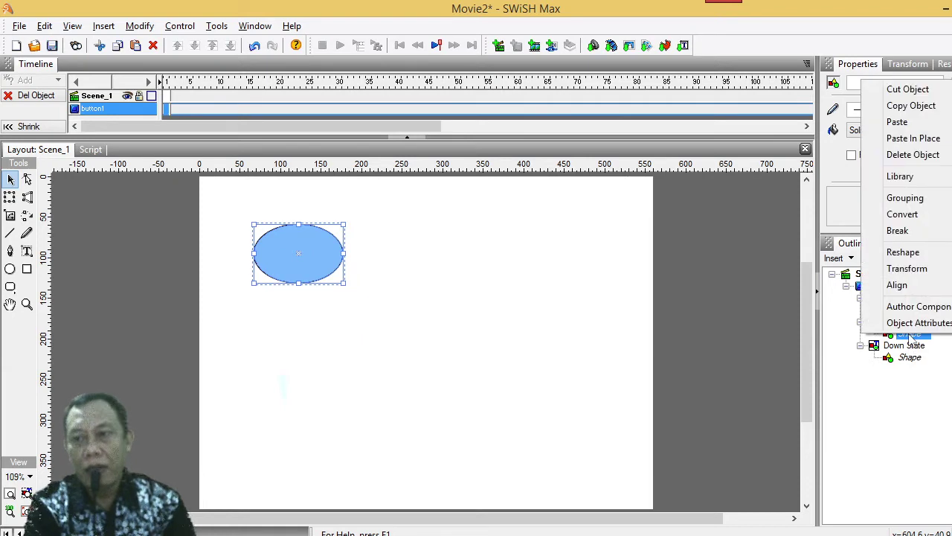
pyautogui.moveTo(904, 218)
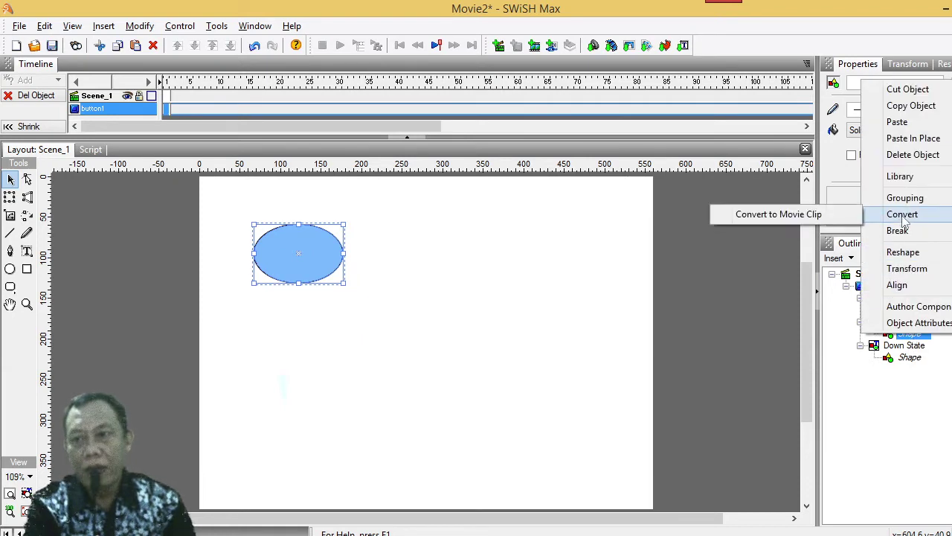
pyautogui.click(839, 217)
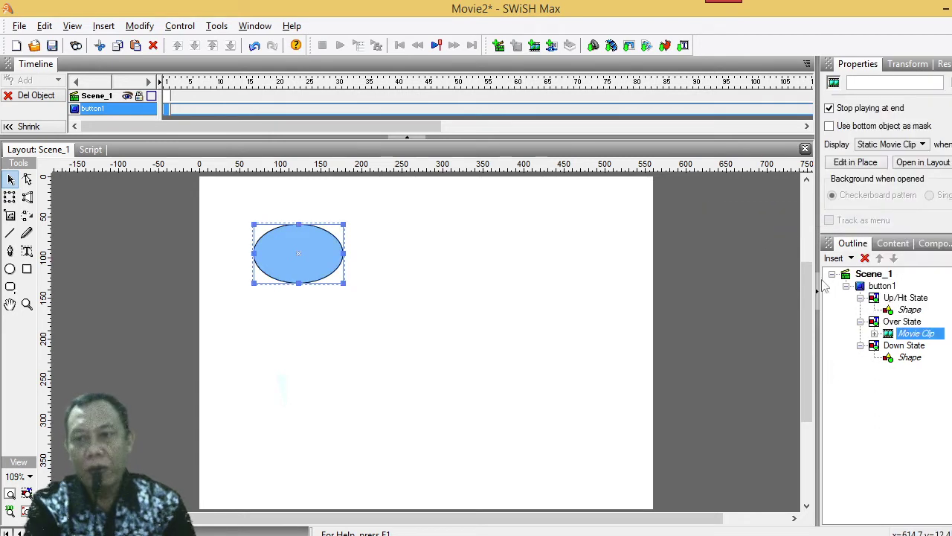
# Apply the continuously looping Pulsing effect to the shape inside the Over State's movie clip
pyautogui.click(910, 335)
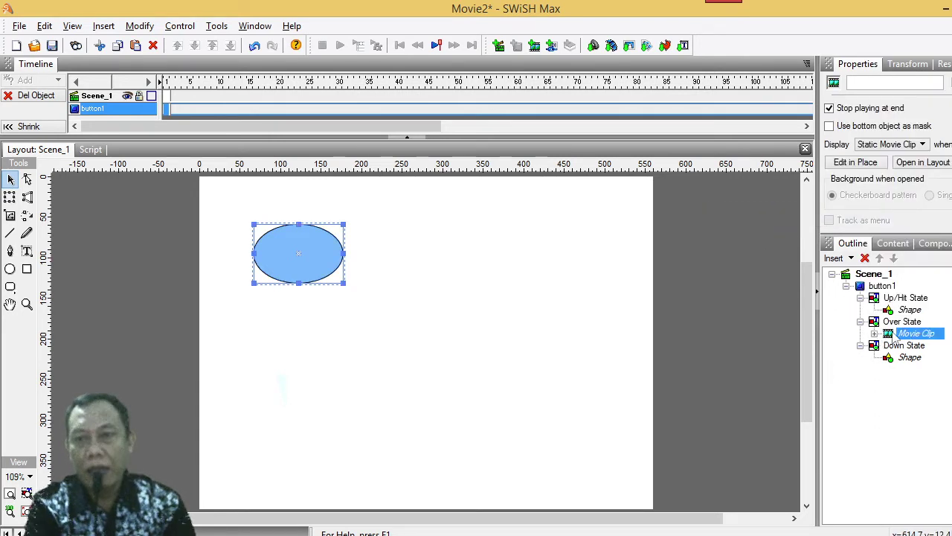
pyautogui.click(876, 334)
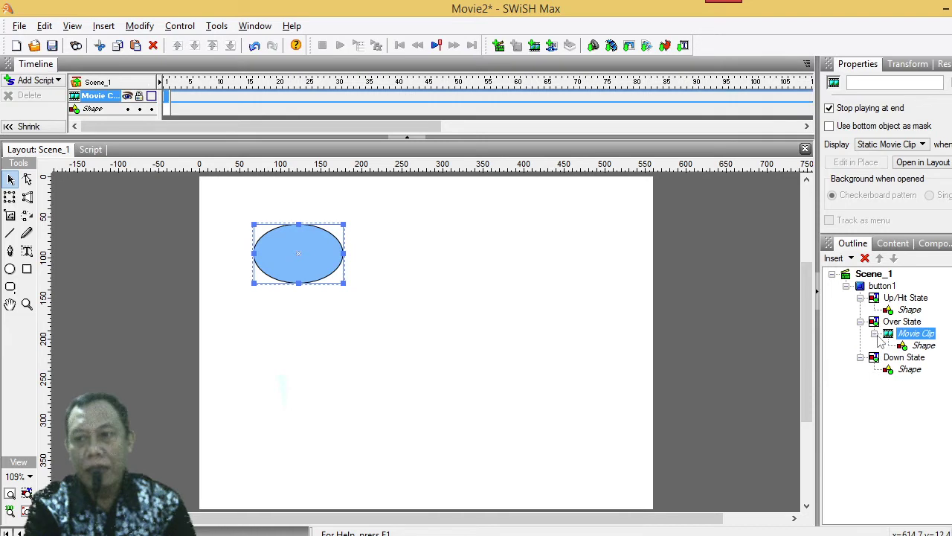
pyautogui.click(923, 346)
pyautogui.click(46, 82)
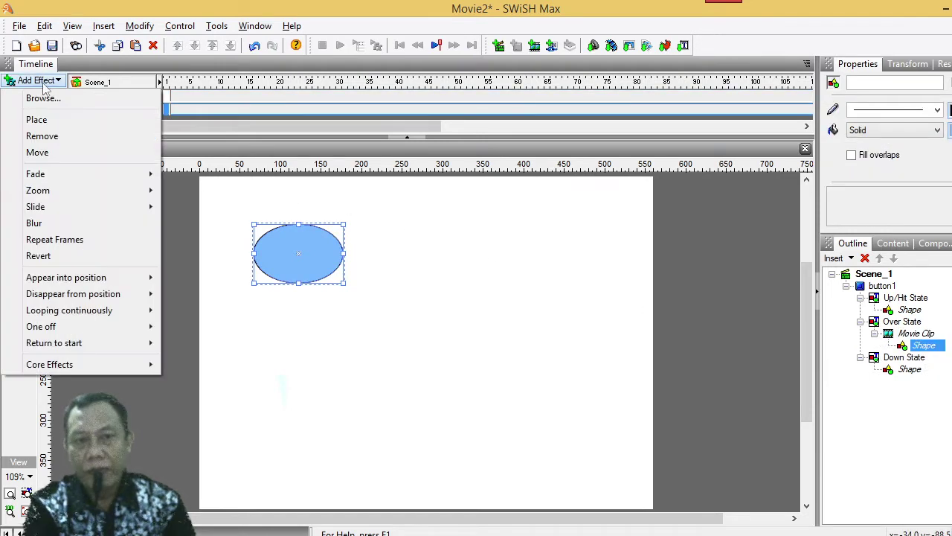
pyautogui.moveTo(85, 318)
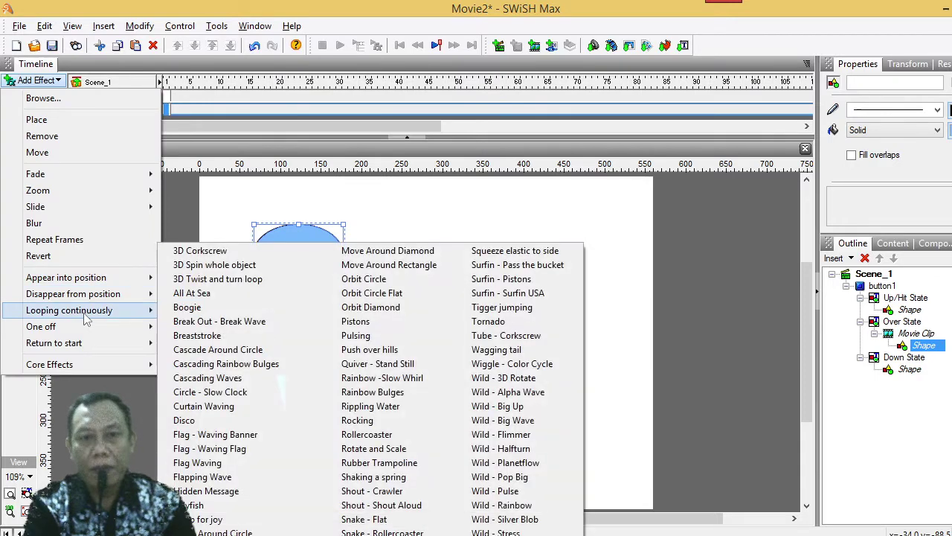
pyautogui.click(376, 340)
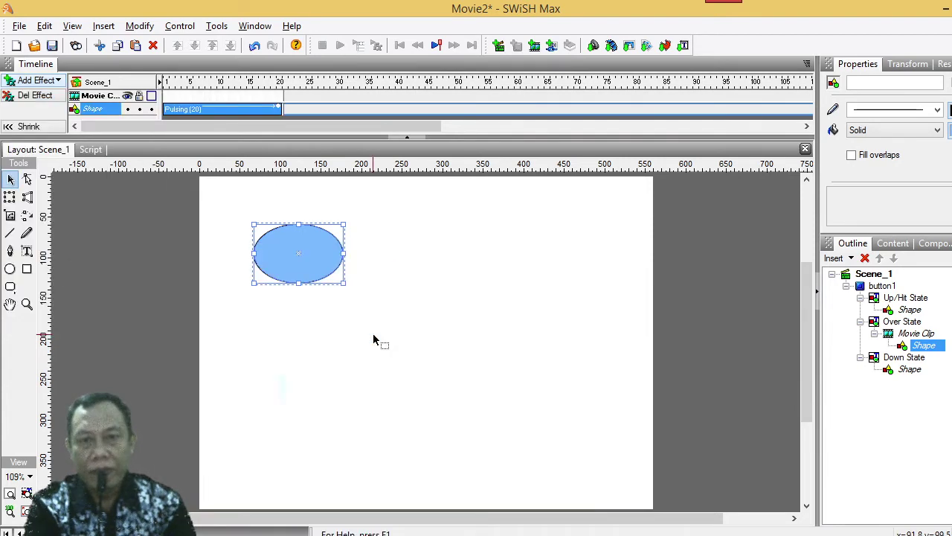
# Test the movie as SWF in Flash Player, check the button's hover animation, and close the preview
pyautogui.click(18, 27)
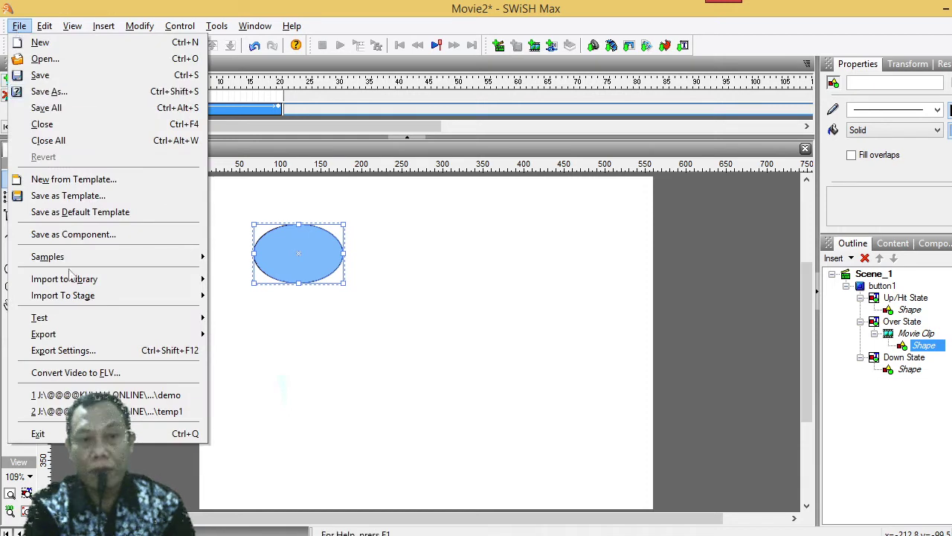
pyautogui.moveTo(119, 322)
pyautogui.click(237, 318)
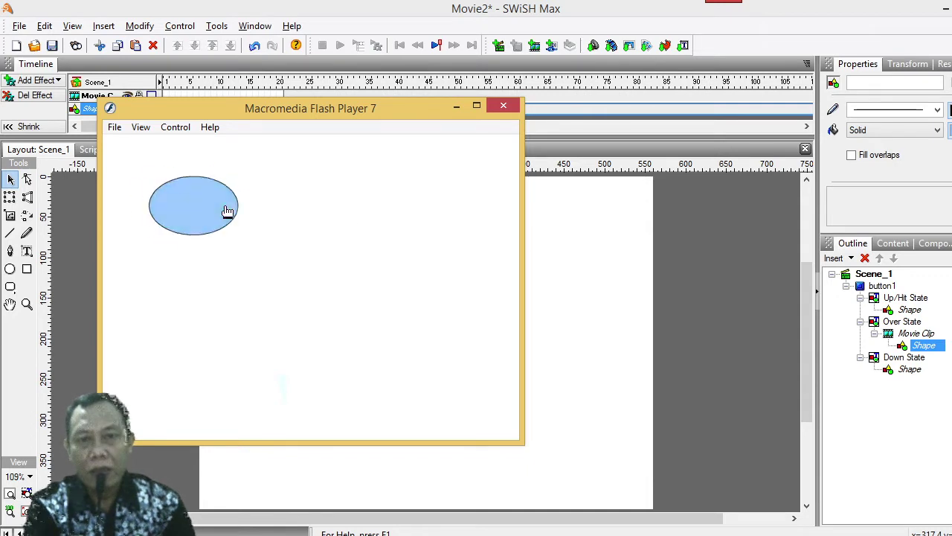
pyautogui.click(502, 107)
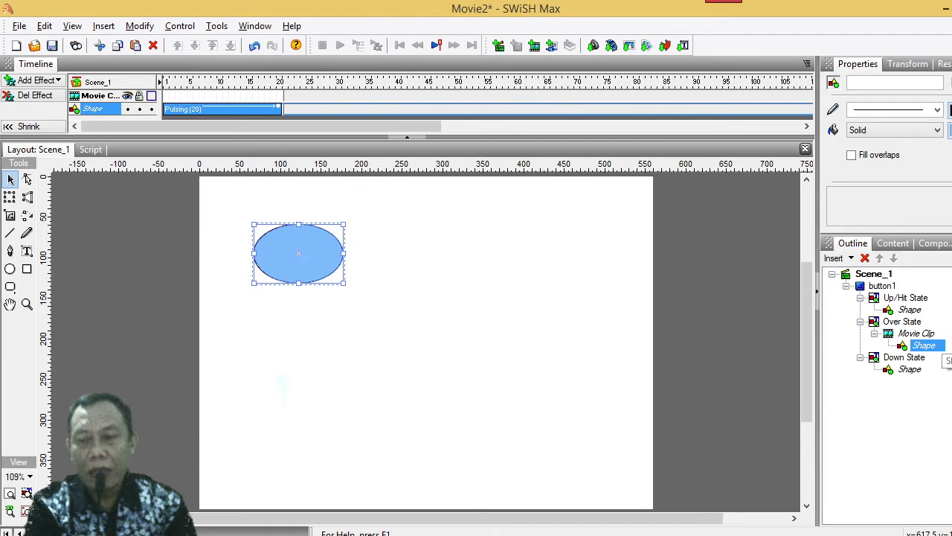
# Disable Stop playing at end for the Over State's movie clip
pyautogui.click(916, 335)
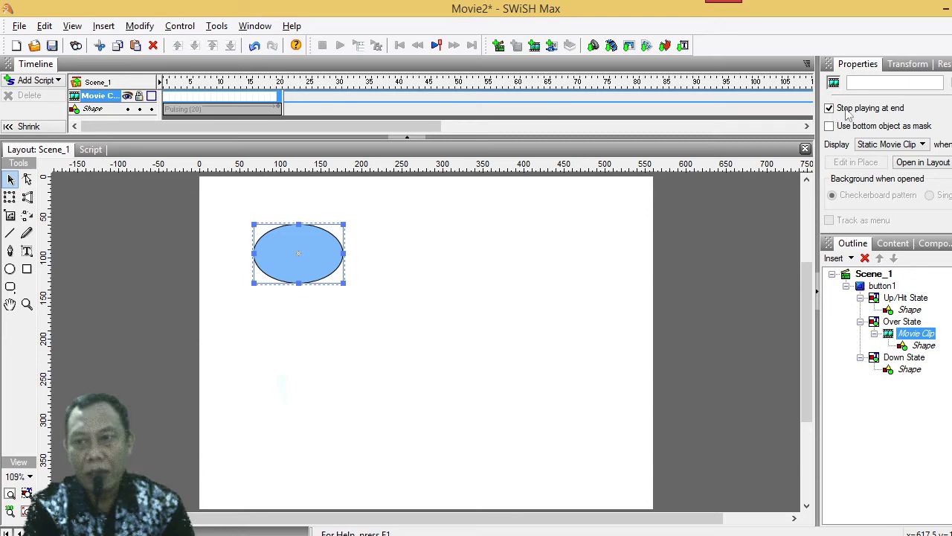
pyautogui.click(836, 109)
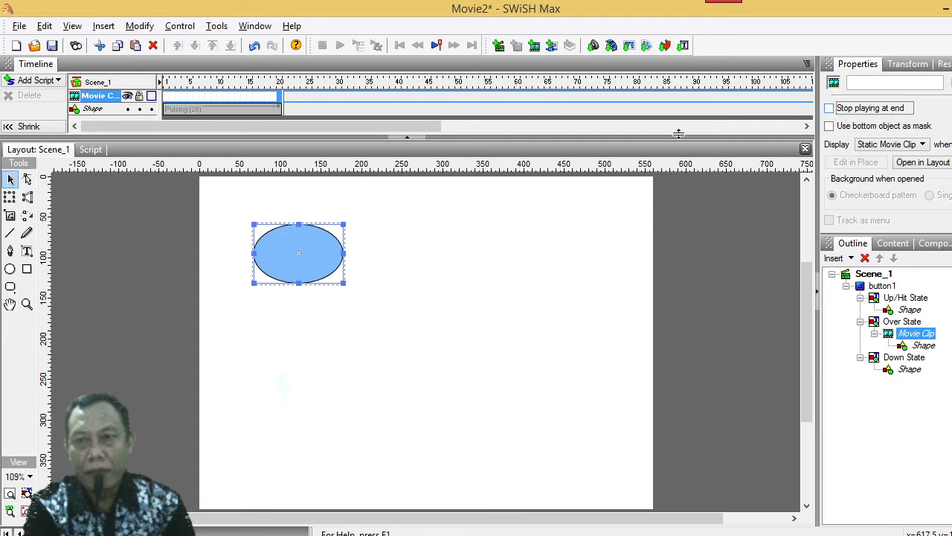
# Test the movie as SWF in Flash Player, check that the button's hover animation loops, and close the preview
pyautogui.click(20, 26)
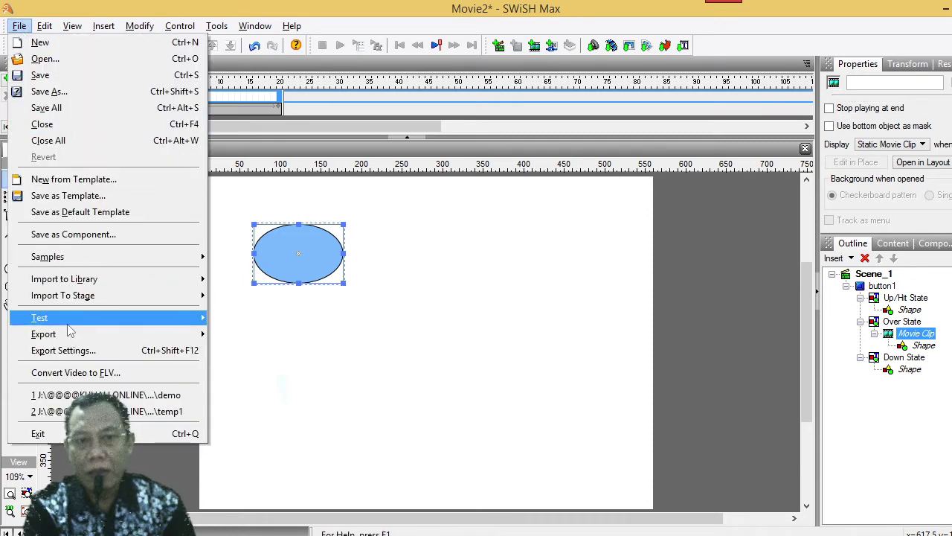
pyautogui.moveTo(73, 325)
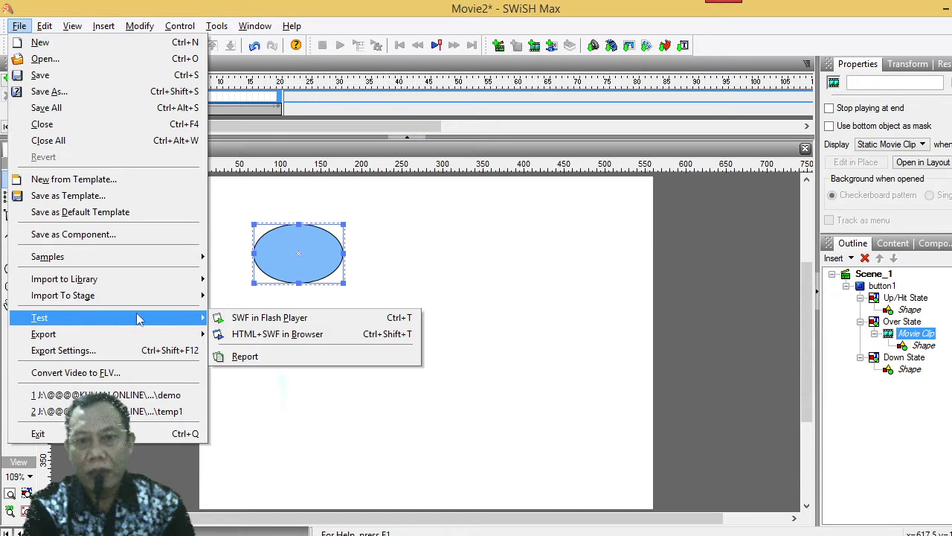
pyautogui.click(333, 324)
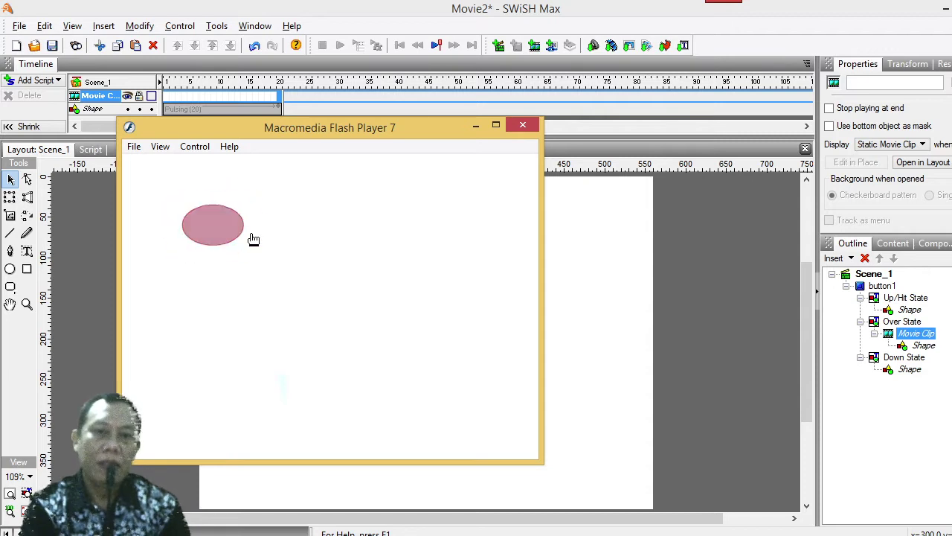
pyautogui.click(523, 126)
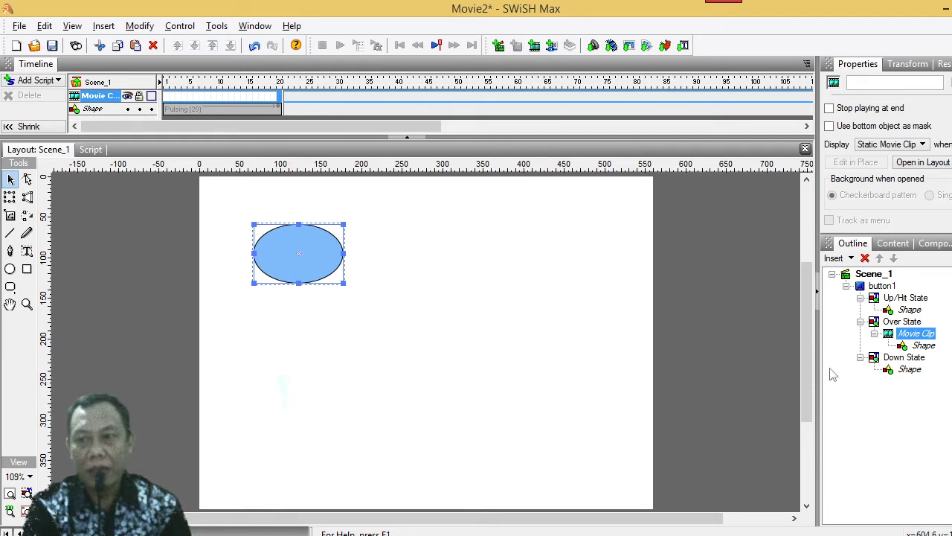
# Add the text "profile" to button1's Over State, just below the ellipse
pyautogui.click(912, 324)
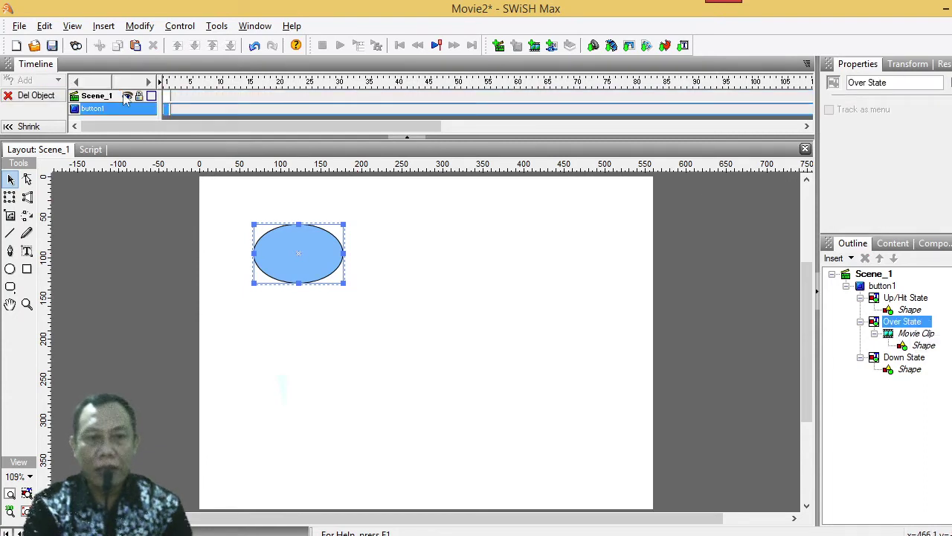
pyautogui.click(26, 251)
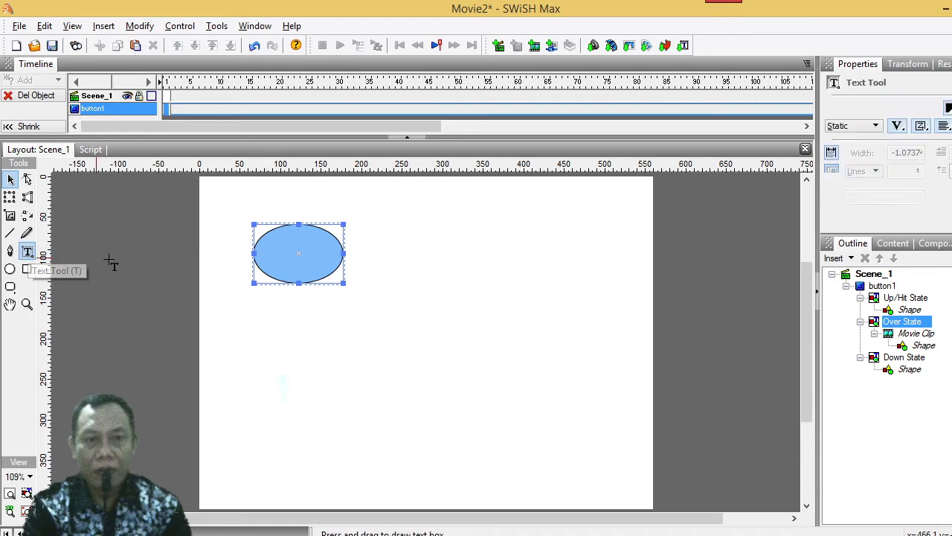
pyautogui.click(282, 287)
pyautogui.write('pr')
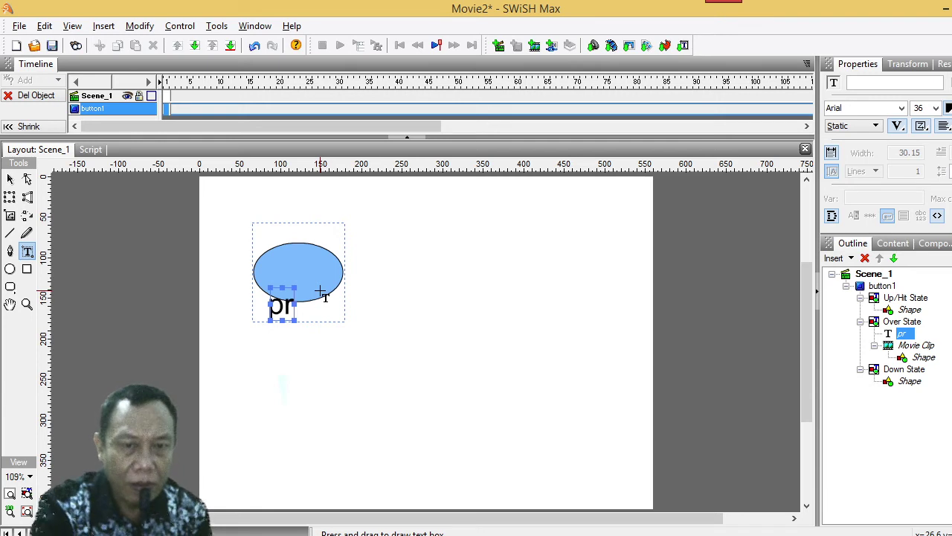
pyautogui.write('ofil')
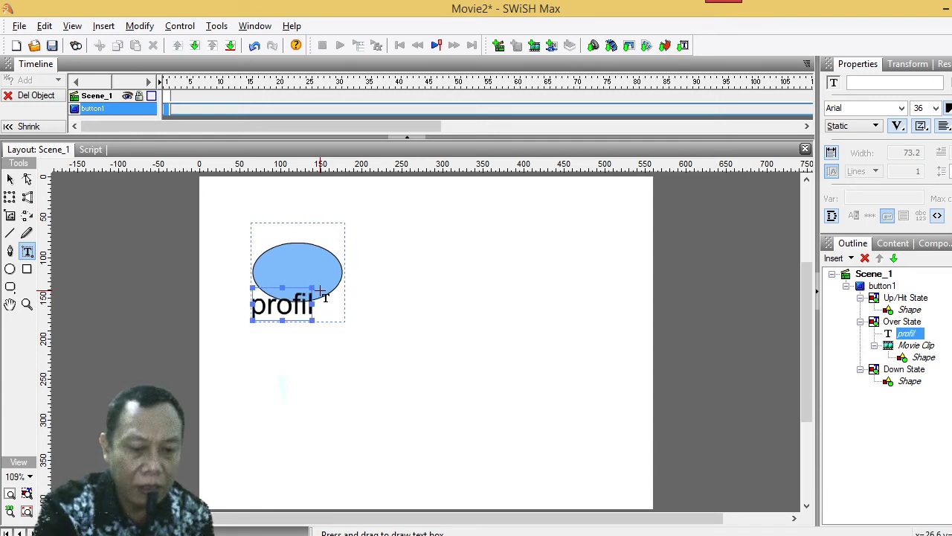
pyautogui.write('e')
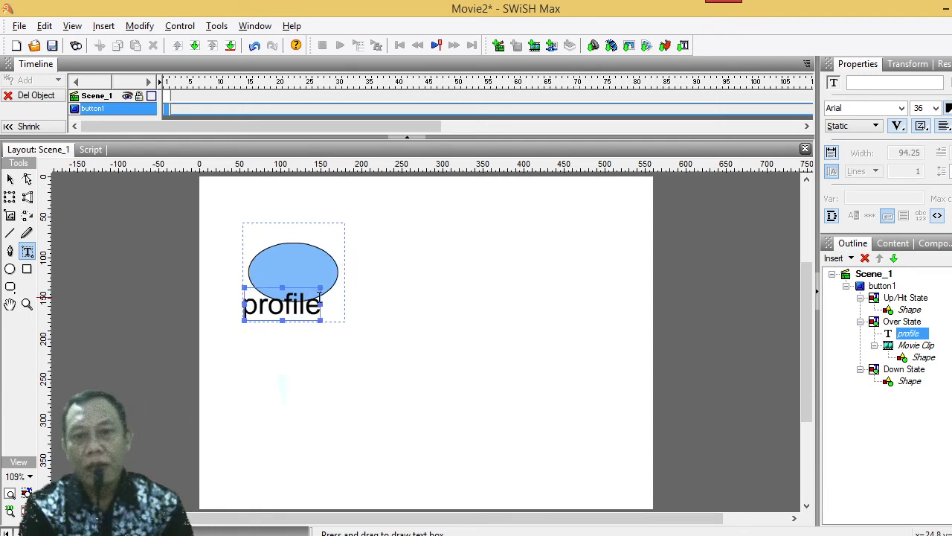
pyautogui.press('Escape')
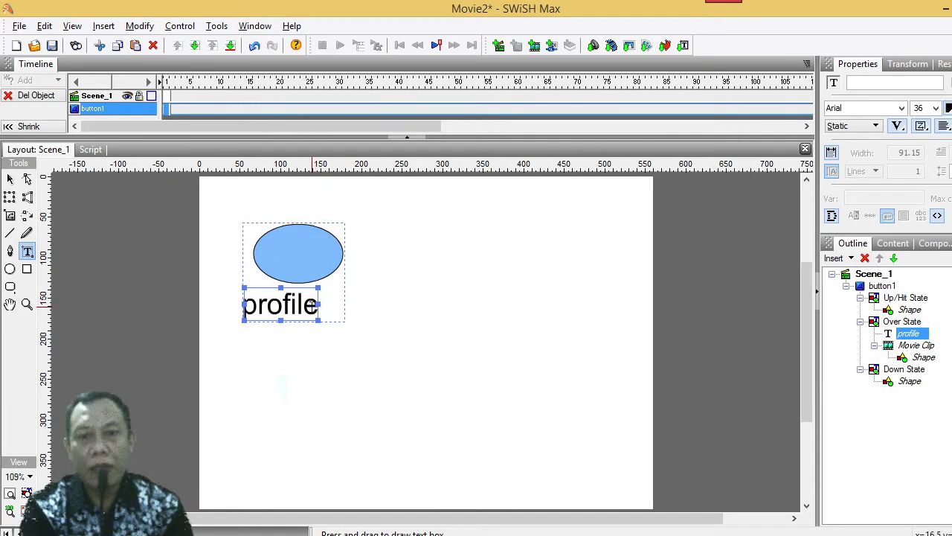
# Format the Over State's "profile" text as size 20, italic and blue
pyautogui.moveTo(244, 306); pyautogui.dragTo(321, 305)
pyautogui.click(936, 109)
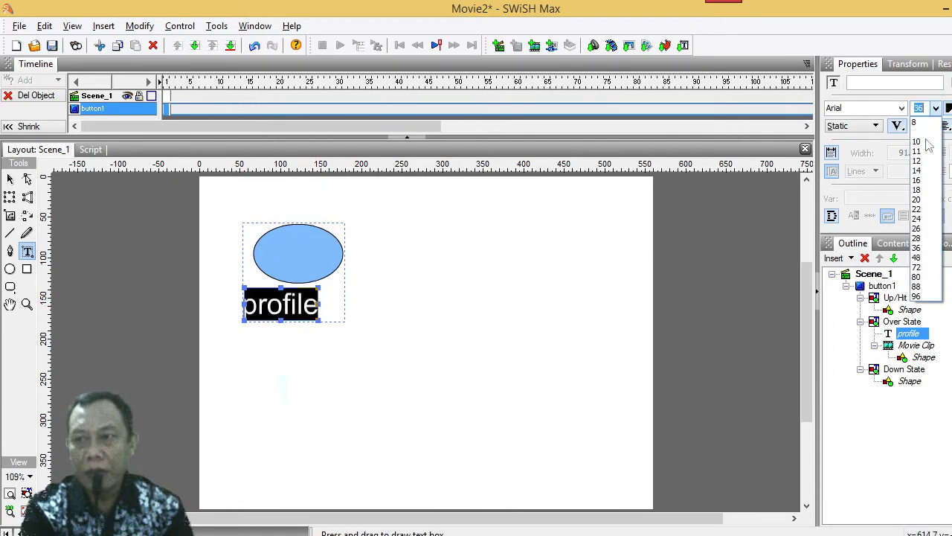
pyautogui.click(930, 201)
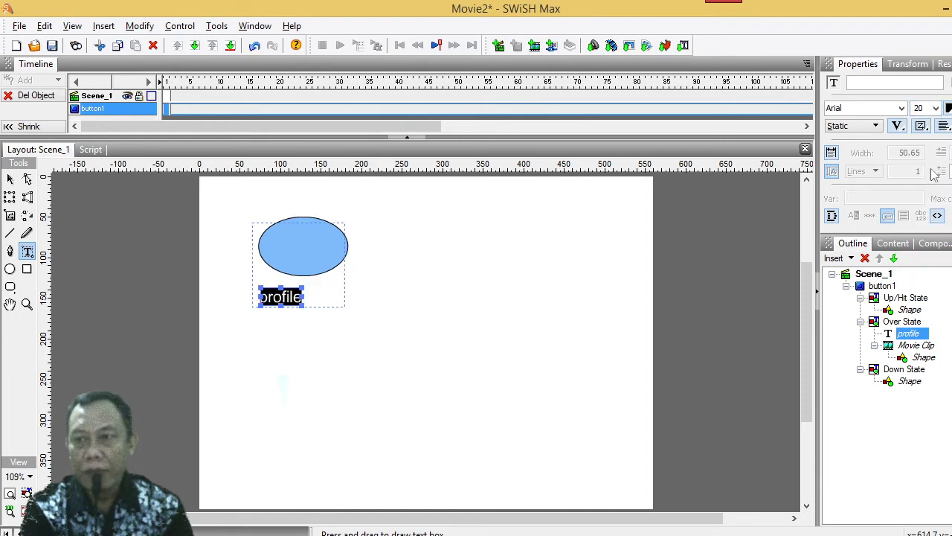
pyautogui.hotkey('ctrl', 'i')
pyautogui.click(949, 108)
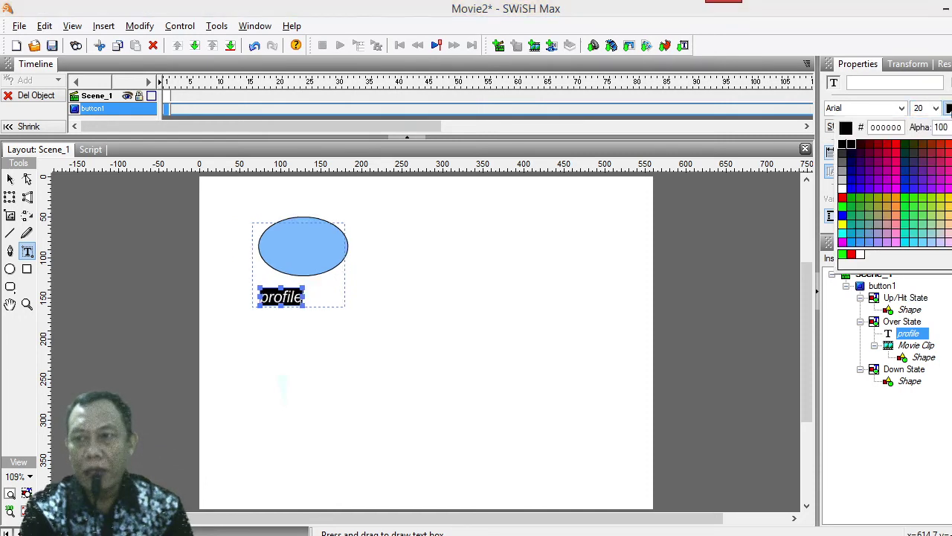
pyautogui.click(845, 223)
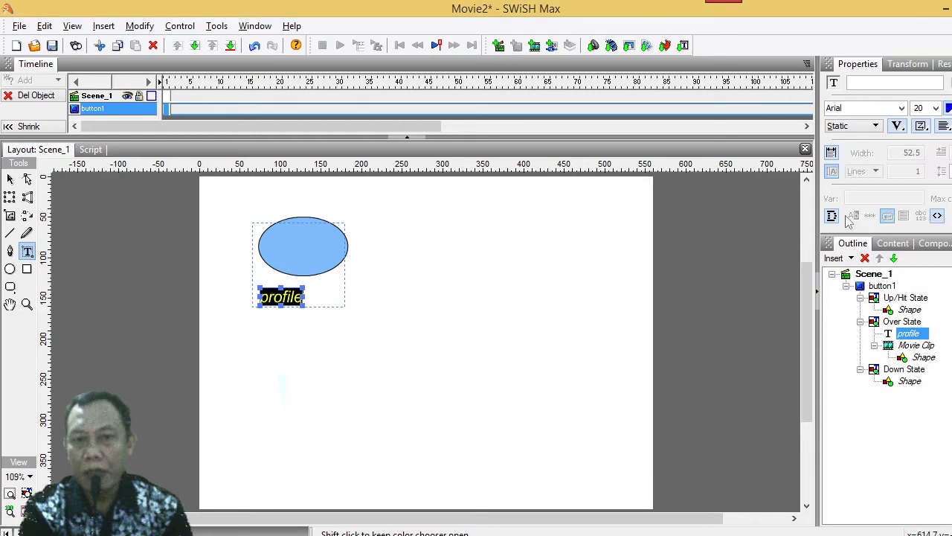
# Move the "profile" text up against the ellipse's lower edge and make it bold
pyautogui.click(10, 179)
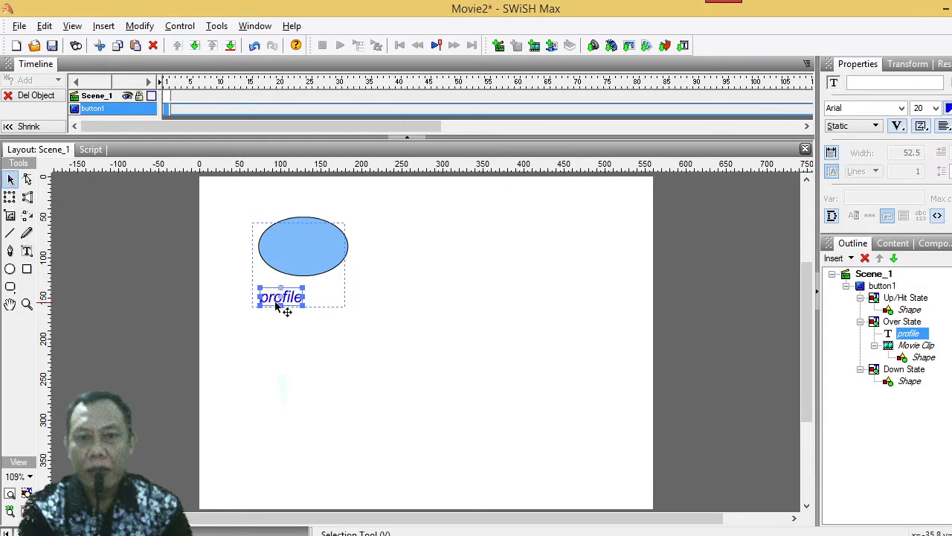
pyautogui.moveTo(279, 300); pyautogui.dragTo(302, 284)
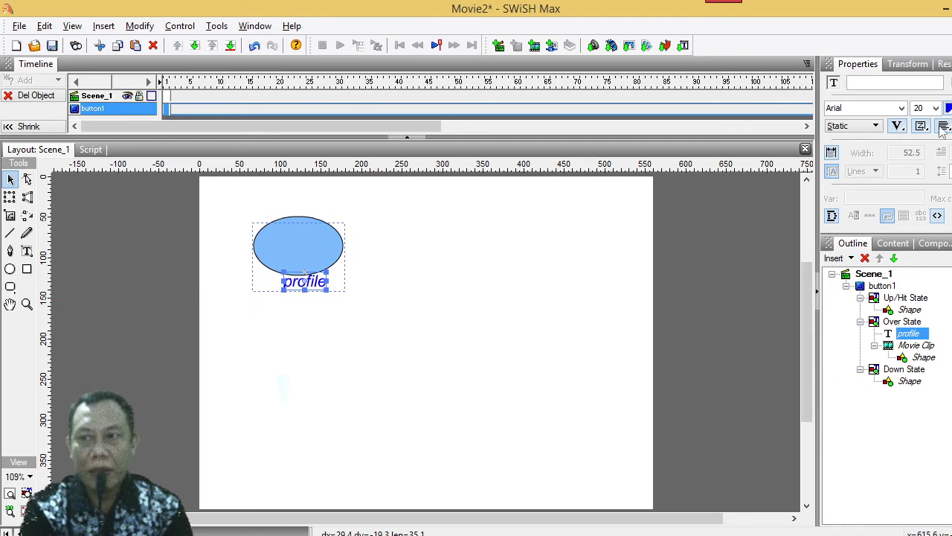
pyautogui.hotkey('ctrl', 'b')
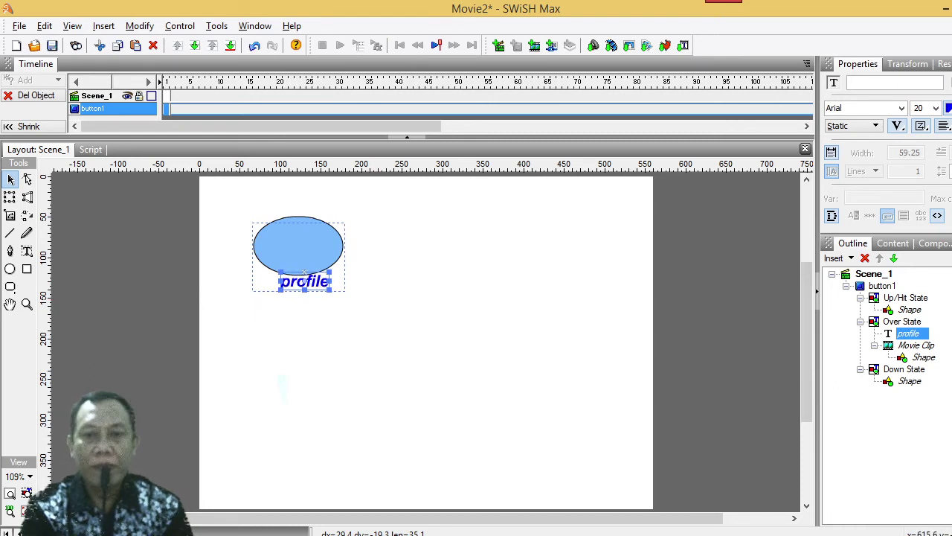
# Test the movie as SWF in Flash Player, check the "profile" text on hover, and close the preview
pyautogui.click(20, 25)
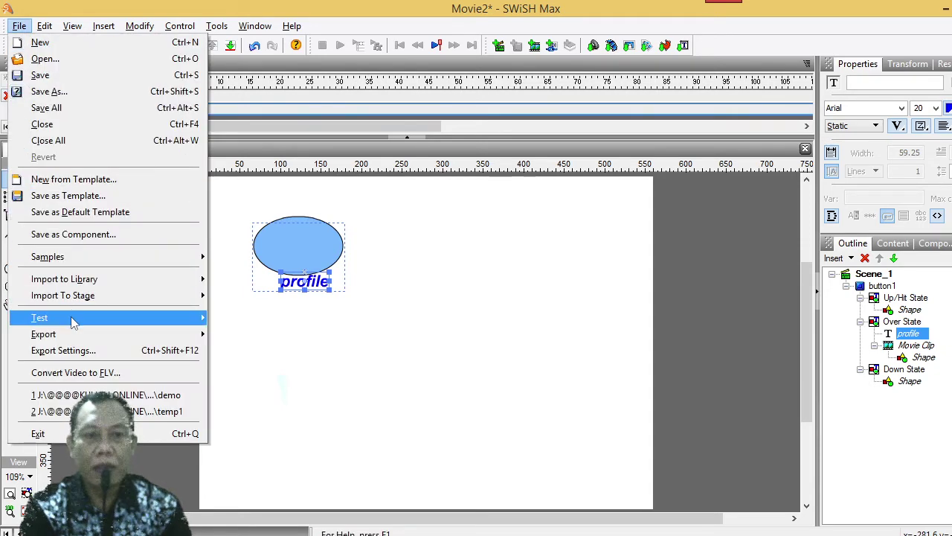
pyautogui.moveTo(75, 319)
pyautogui.click(293, 321)
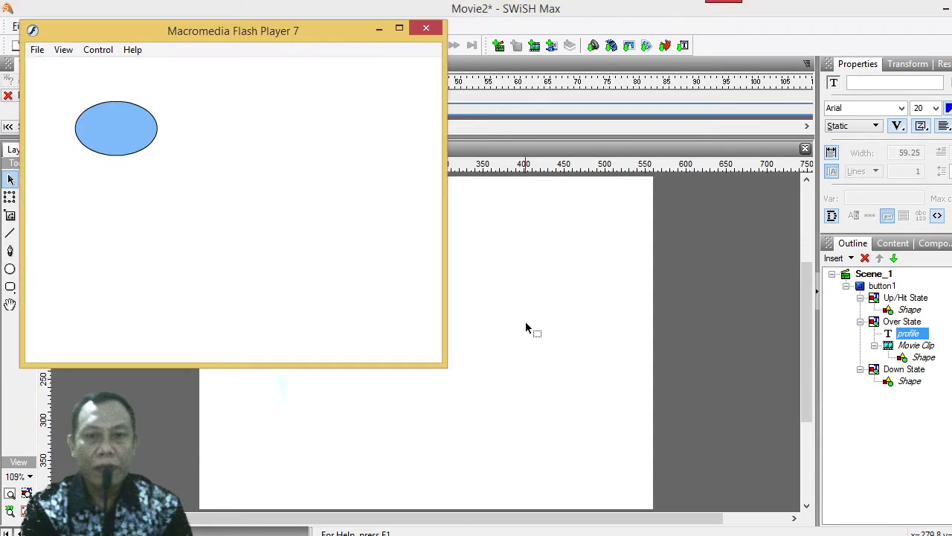
pyautogui.moveTo(151, 142)
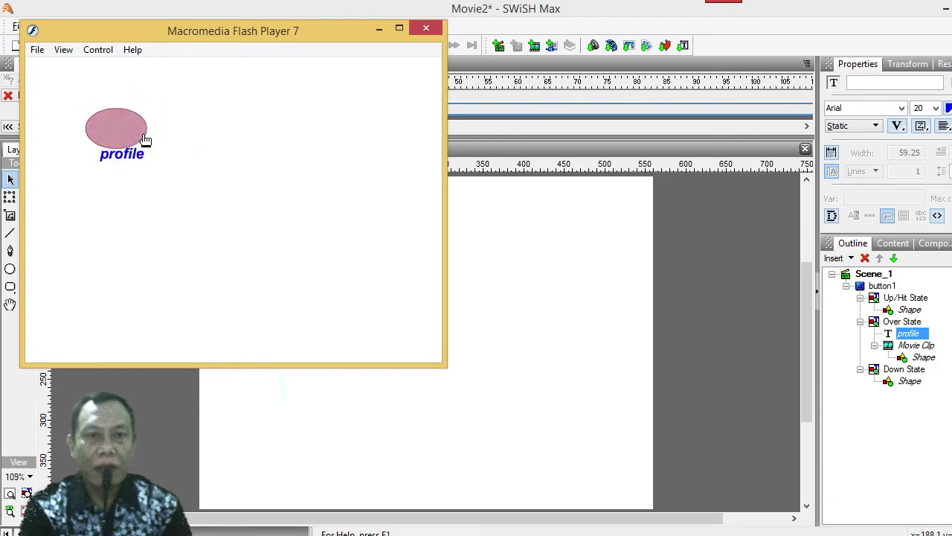
pyautogui.click(424, 30)
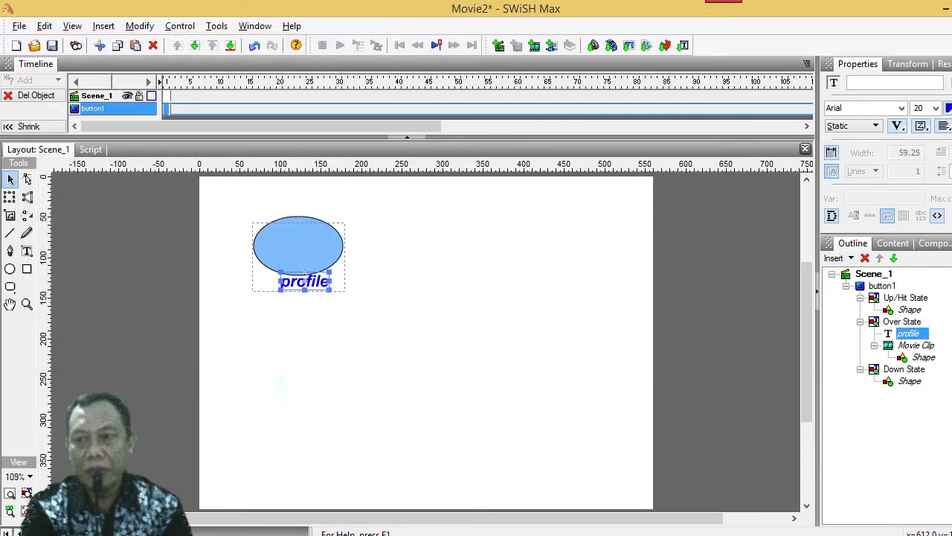
# Copy the Over State's "profile" text, paste it in place into the Up/Hit State, and colour the copy red
pyautogui.rightClick(918, 336)
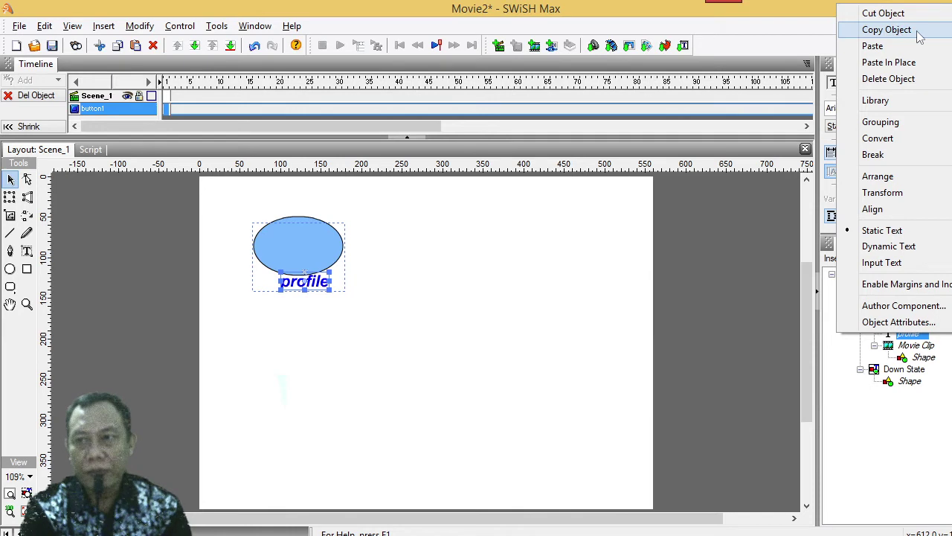
pyautogui.click(886, 30)
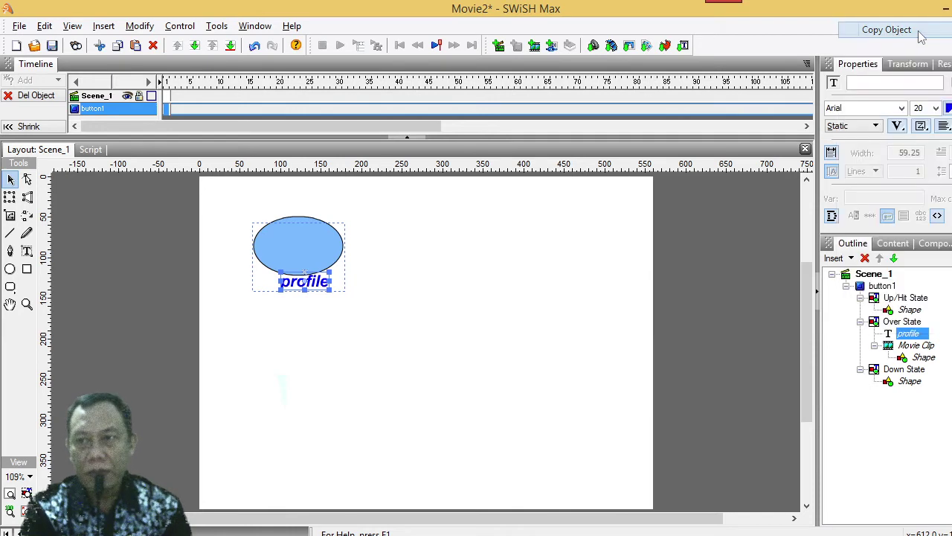
pyautogui.click(902, 299)
pyautogui.rightClick(903, 299)
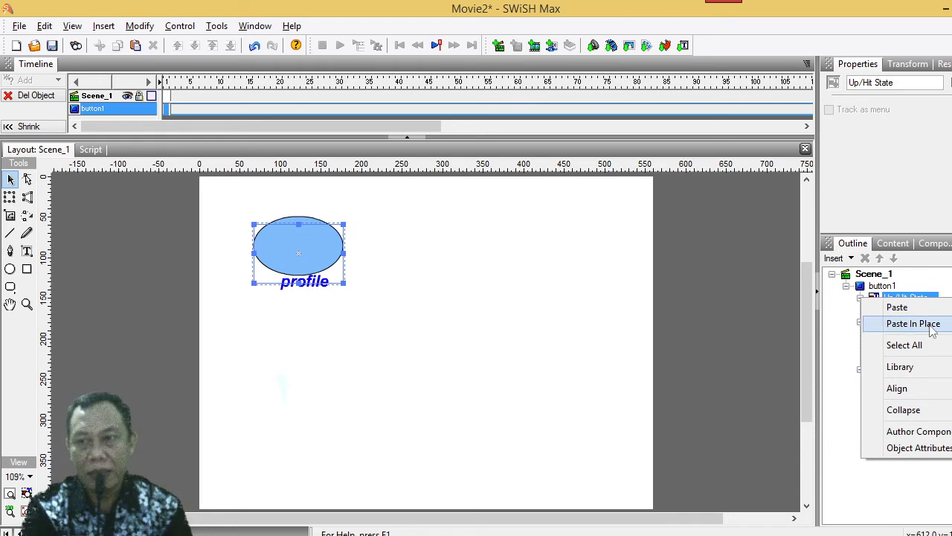
pyautogui.click(913, 324)
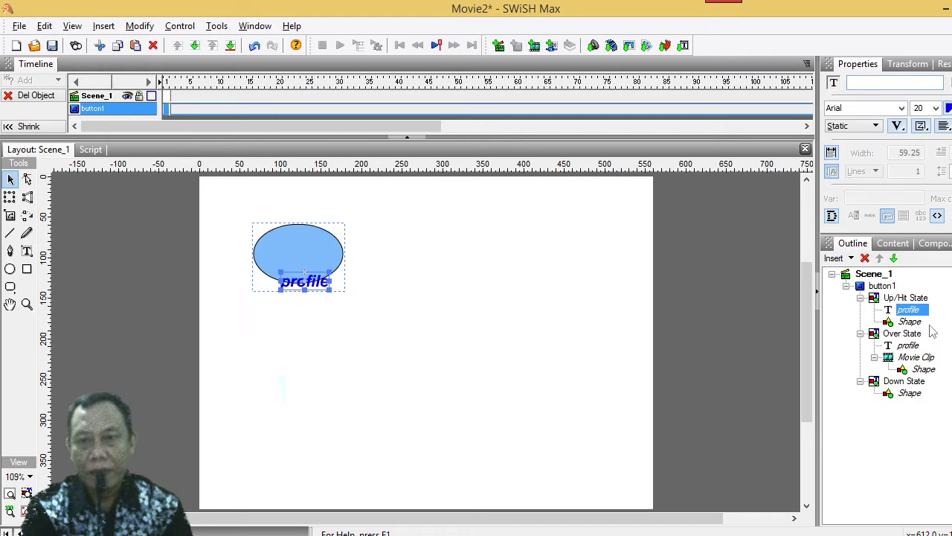
pyautogui.click(948, 109)
pyautogui.click(843, 199)
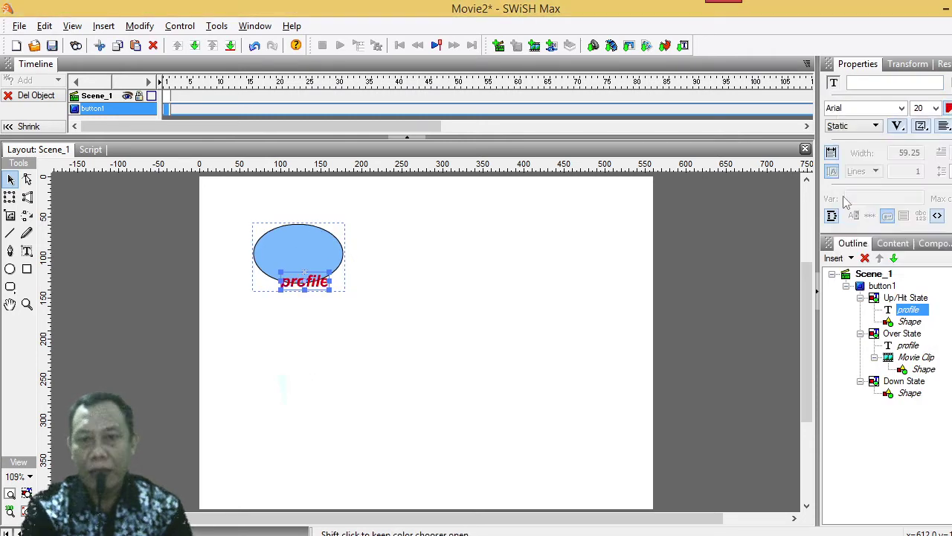
# Test the movie as SWF in Flash Player, check the label's colour change on hover, and close the preview
pyautogui.click(17, 28)
pyautogui.moveTo(64, 324)
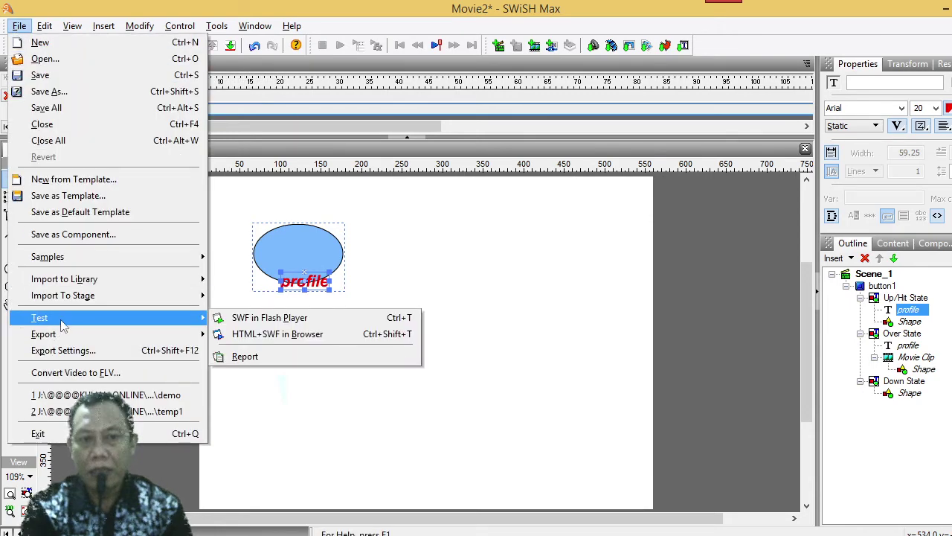
pyautogui.click(265, 321)
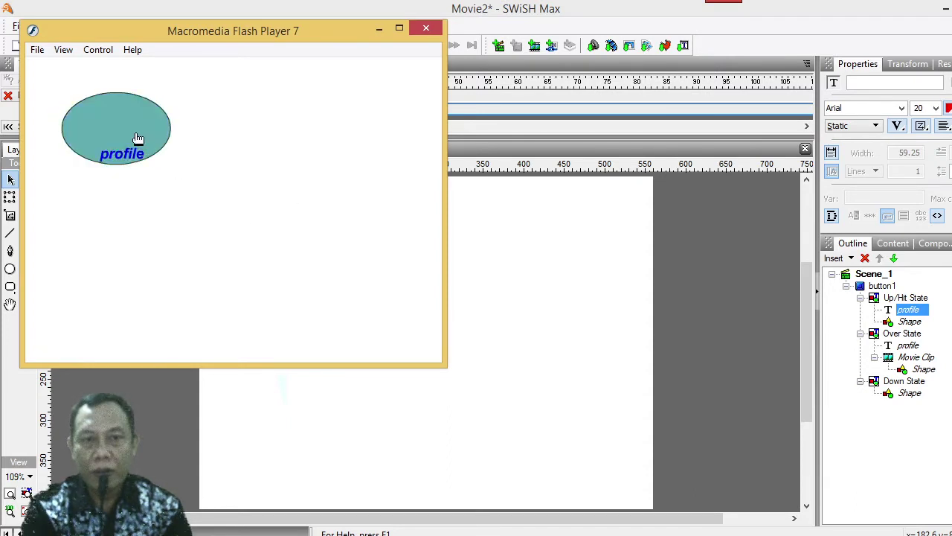
pyautogui.click(431, 28)
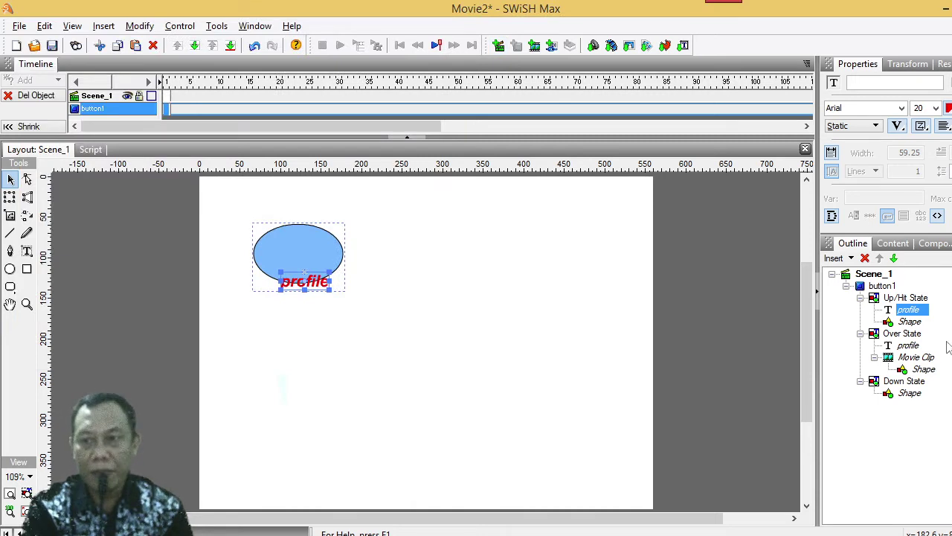
# Convert the Over State's "profile" text to a movie clip and disable Stop playing at end for it
pyautogui.click(909, 345)
pyautogui.rightClick(911, 346)
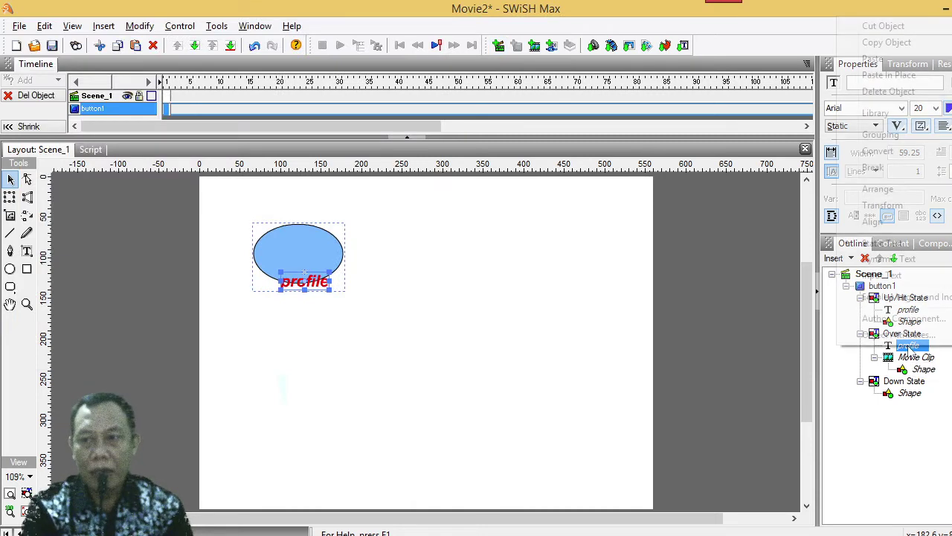
pyautogui.moveTo(912, 151)
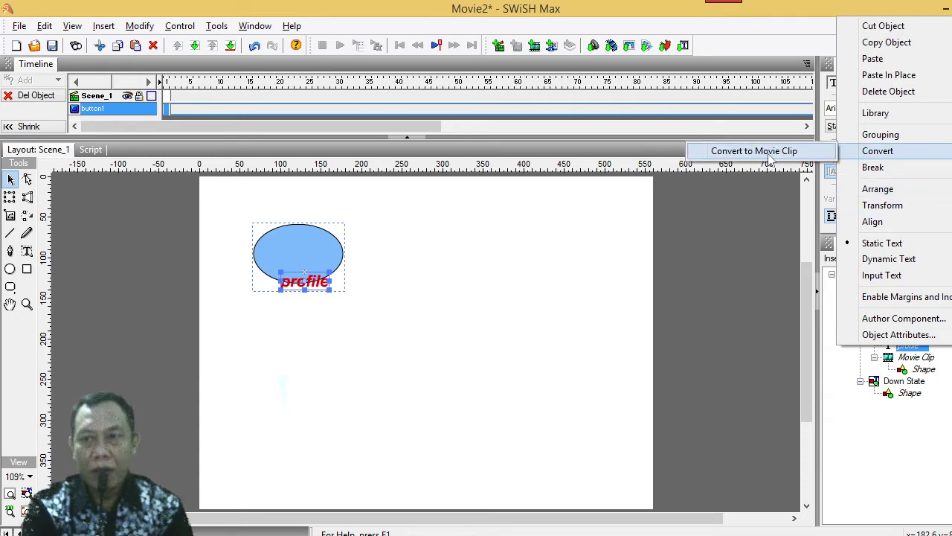
pyautogui.click(812, 154)
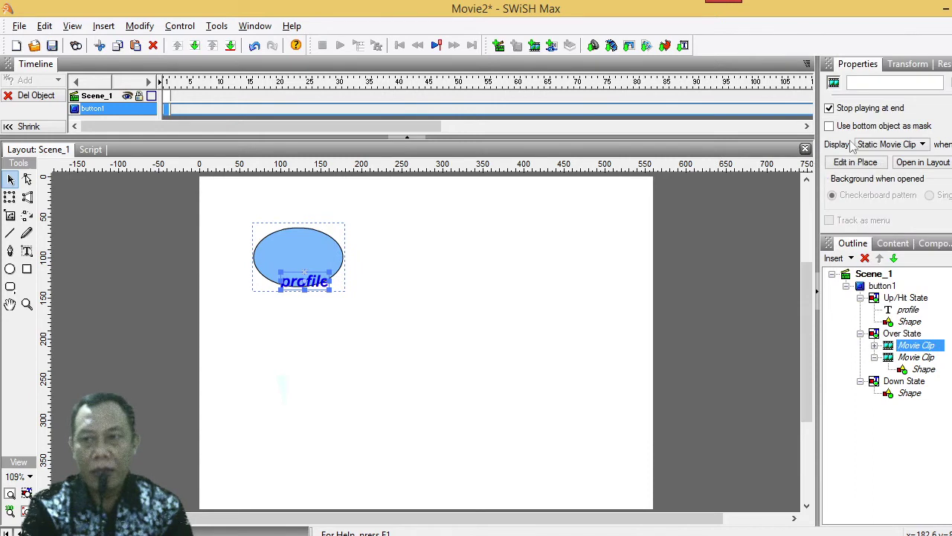
pyautogui.click(829, 108)
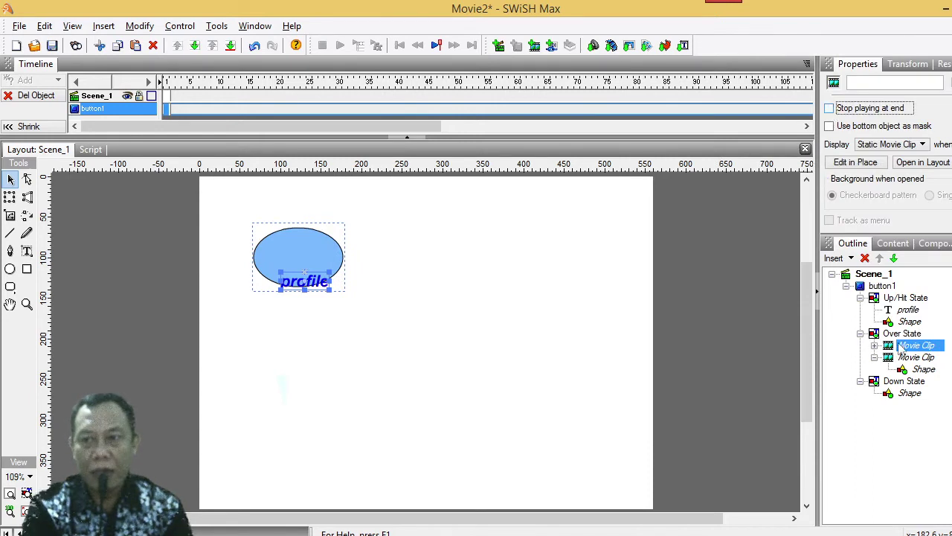
# Add a Blur effect to the "profile" text inside the Over State's movie clip
pyautogui.click(875, 345)
pyautogui.click(921, 357)
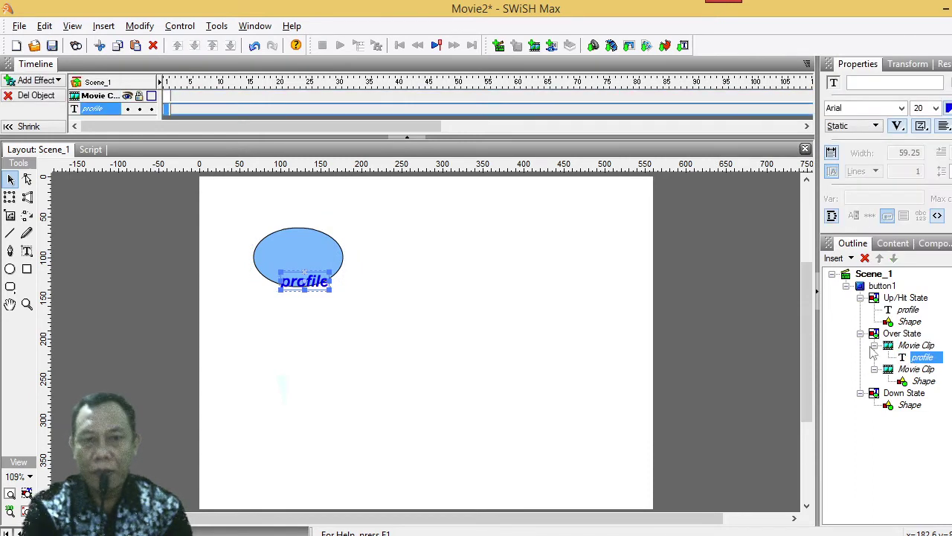
pyautogui.click(41, 81)
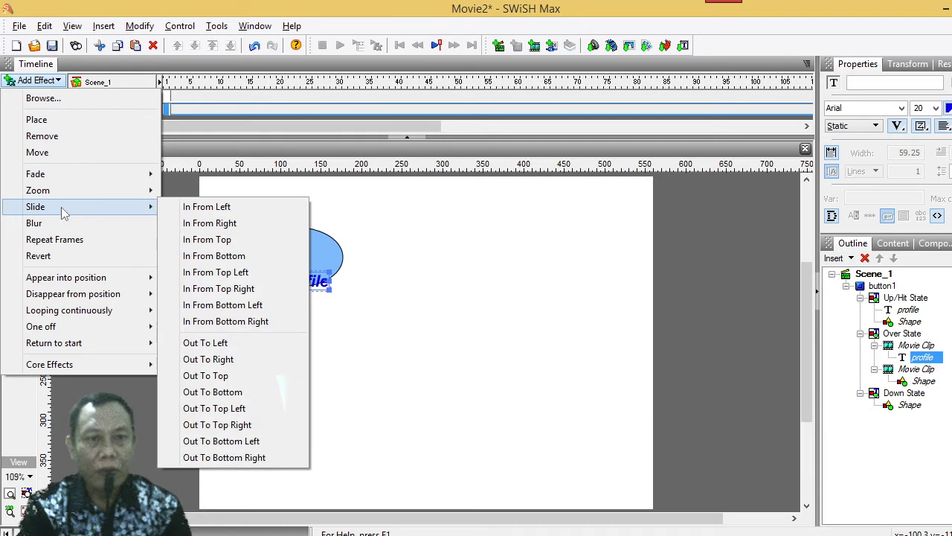
pyautogui.click(96, 223)
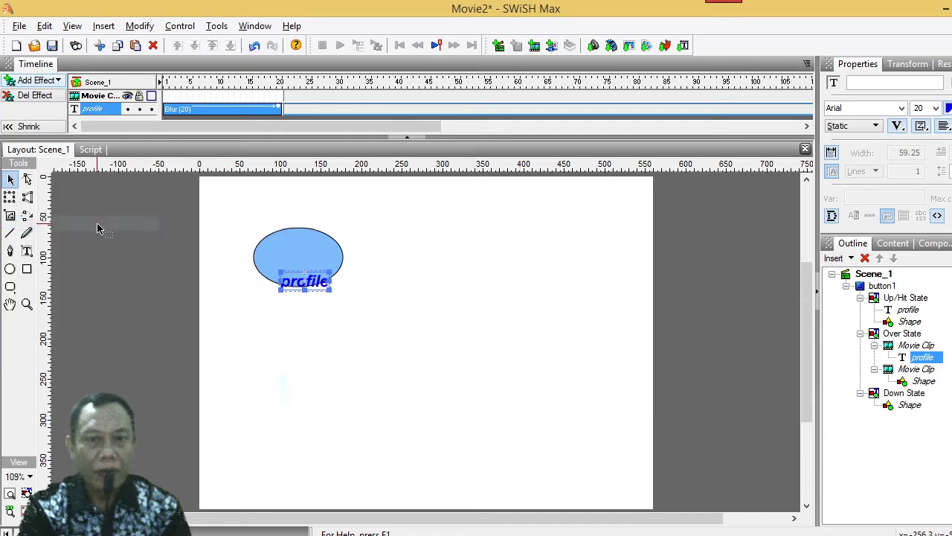
# Test the movie as SWF in Flash Player, check the label's blur animation on hover, and close the preview
pyautogui.click(19, 25)
pyautogui.moveTo(39, 317)
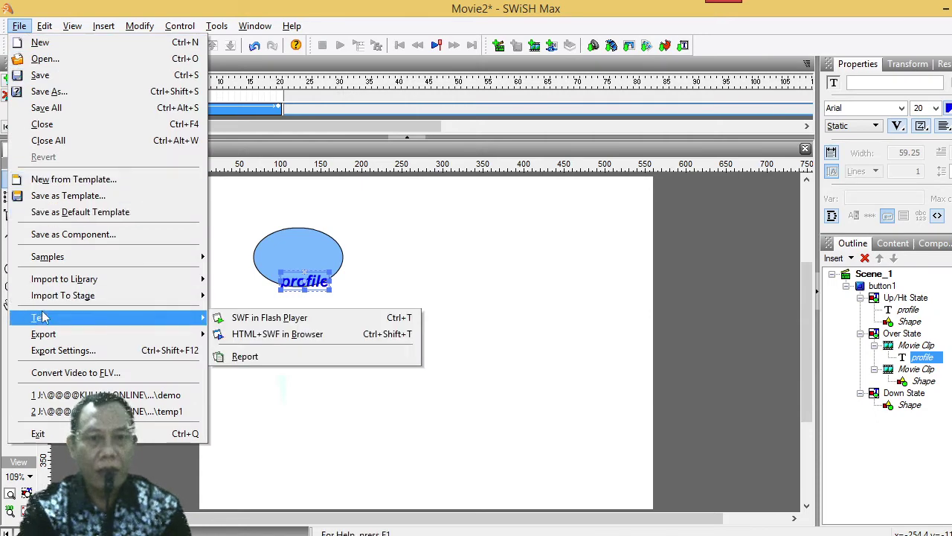
pyautogui.click(290, 320)
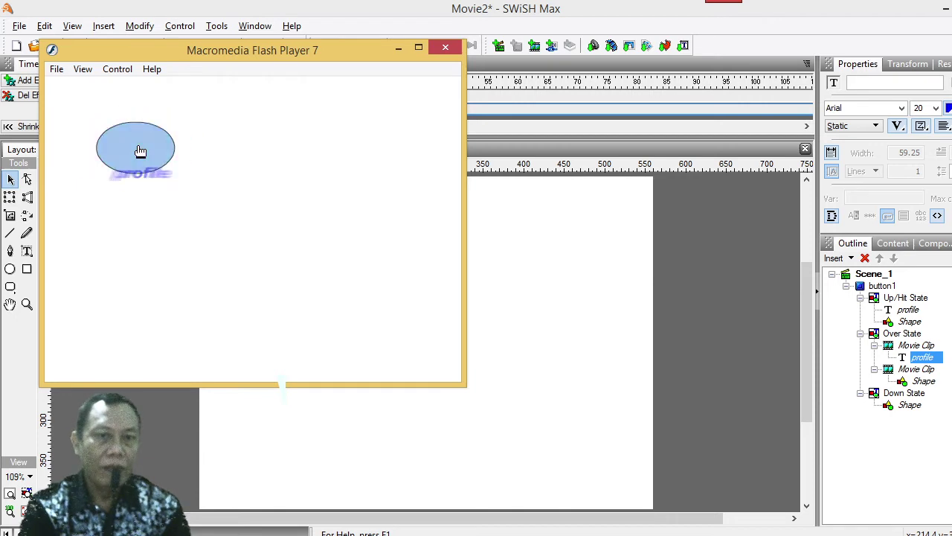
pyautogui.click(444, 47)
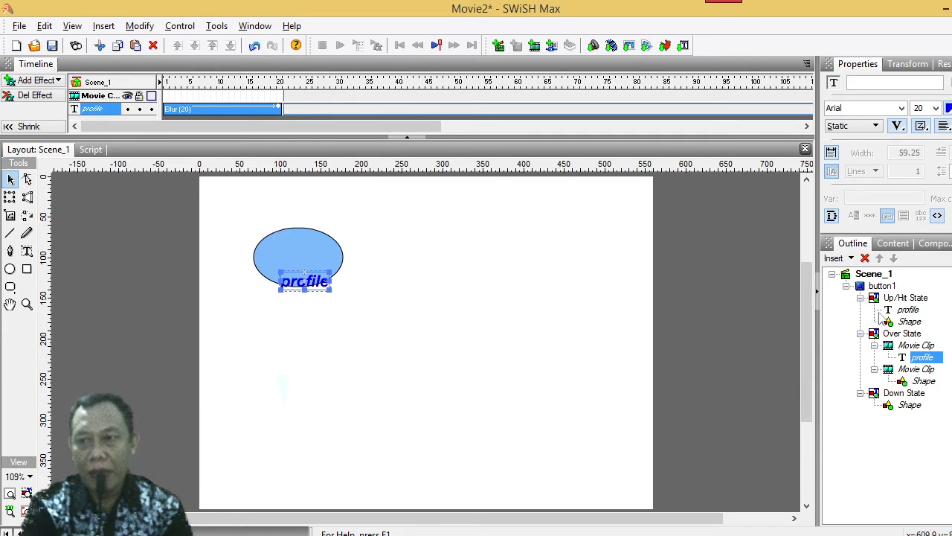
pyautogui.click(928, 325)
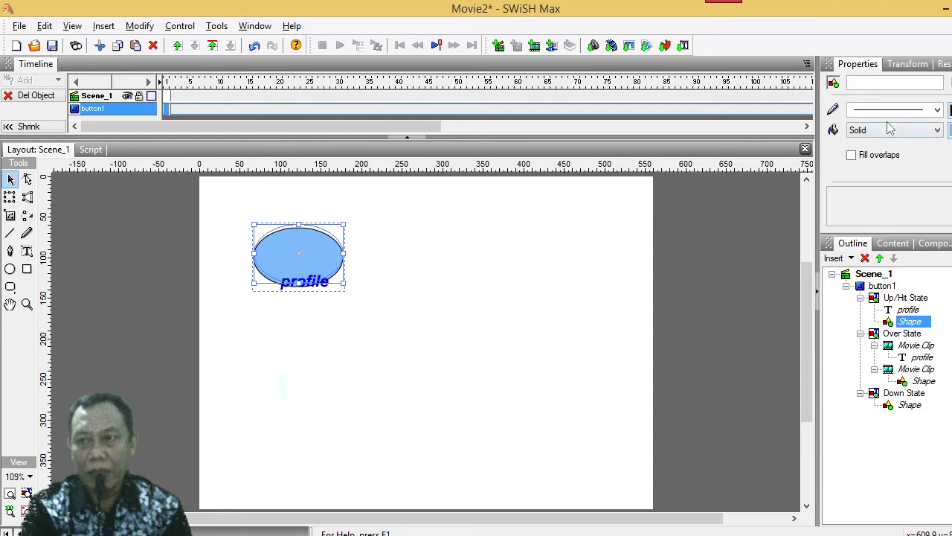
pyautogui.click(935, 131)
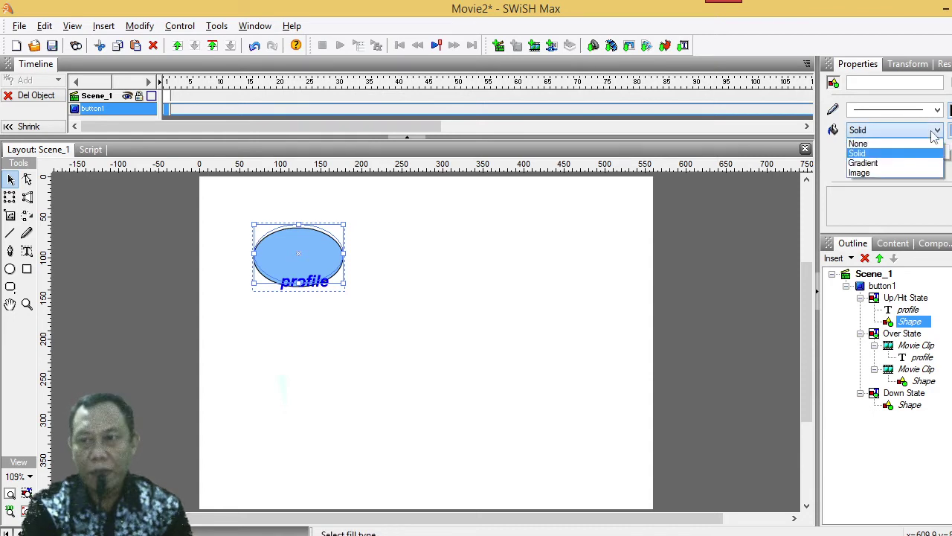
pyautogui.click(876, 174)
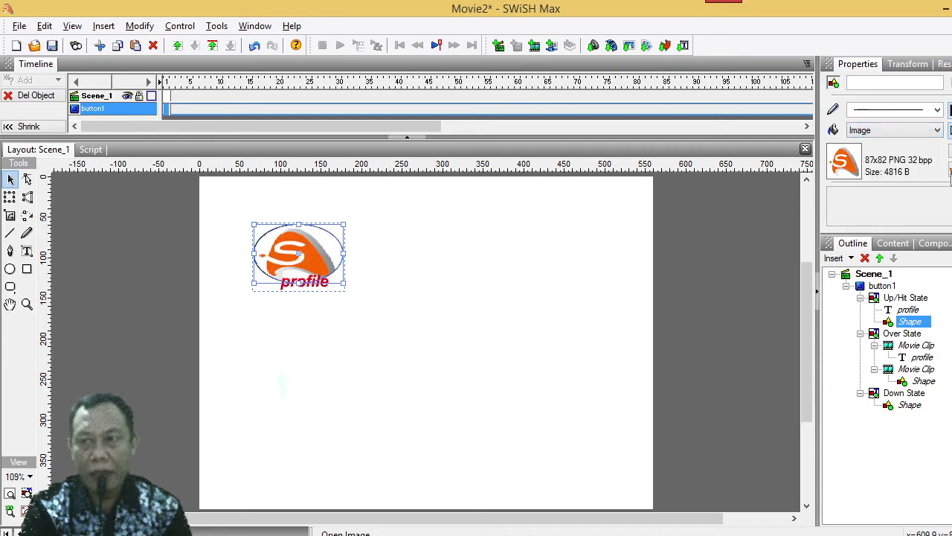
pyautogui.click(843, 163)
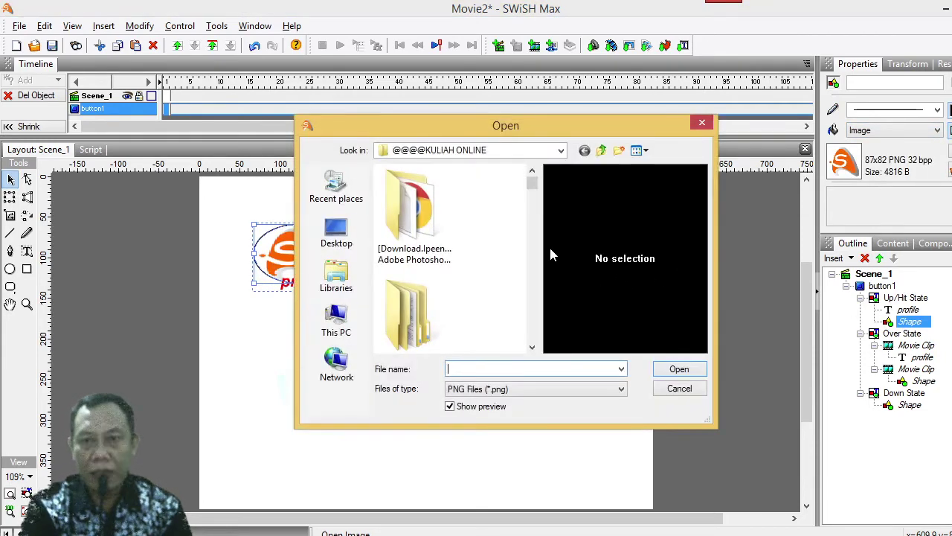
pyautogui.moveTo(532, 184); pyautogui.dragTo(533, 296)
pyautogui.click(428, 316)
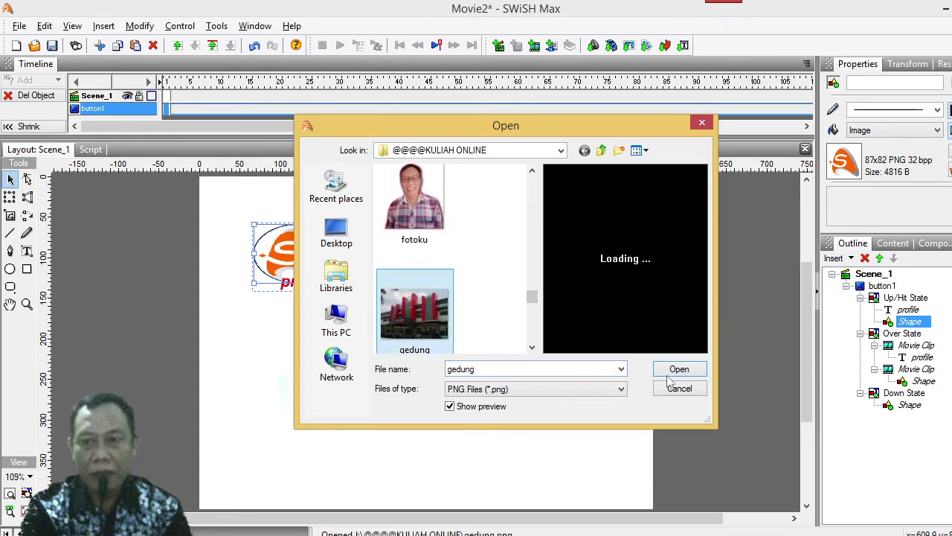
pyautogui.click(674, 371)
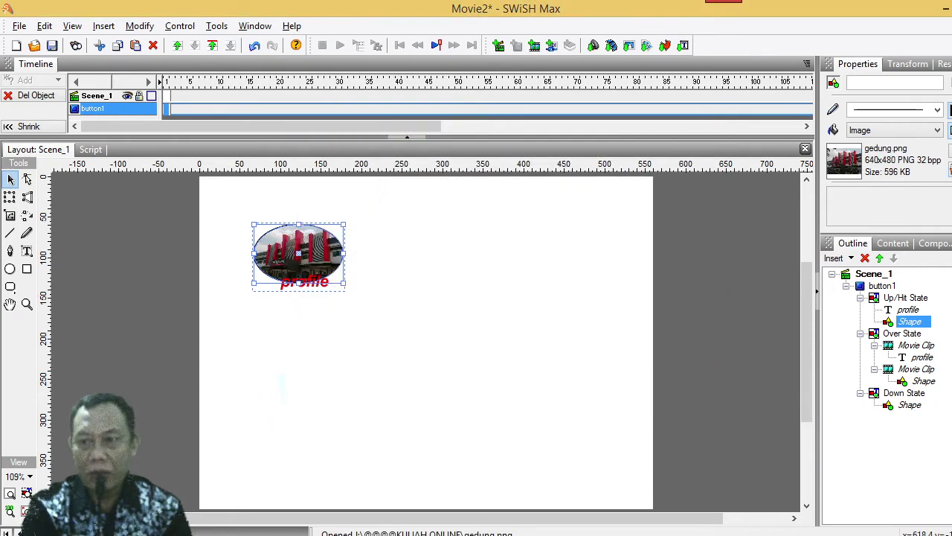
# Set the fill type of the shape inside the Over State's movie clip to Image
pyautogui.click(924, 381)
pyautogui.click(916, 132)
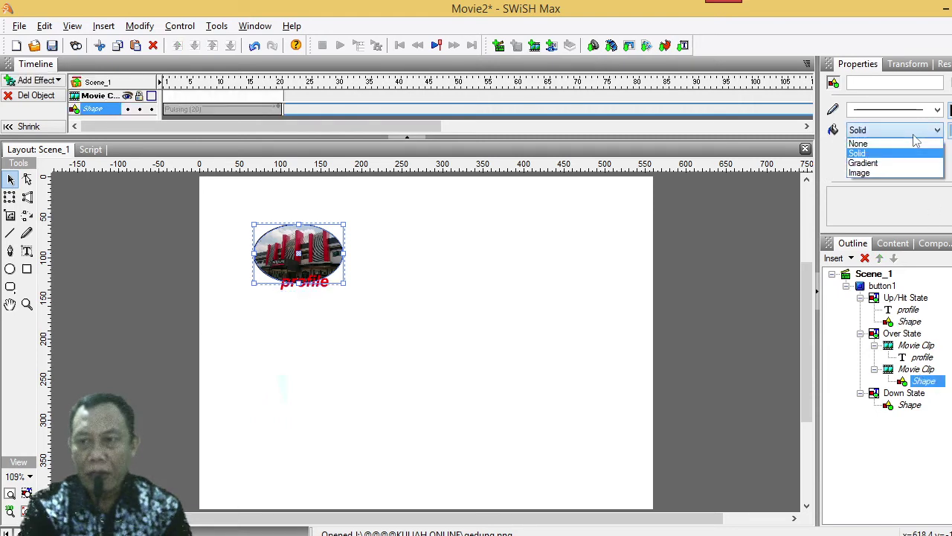
pyautogui.click(919, 169)
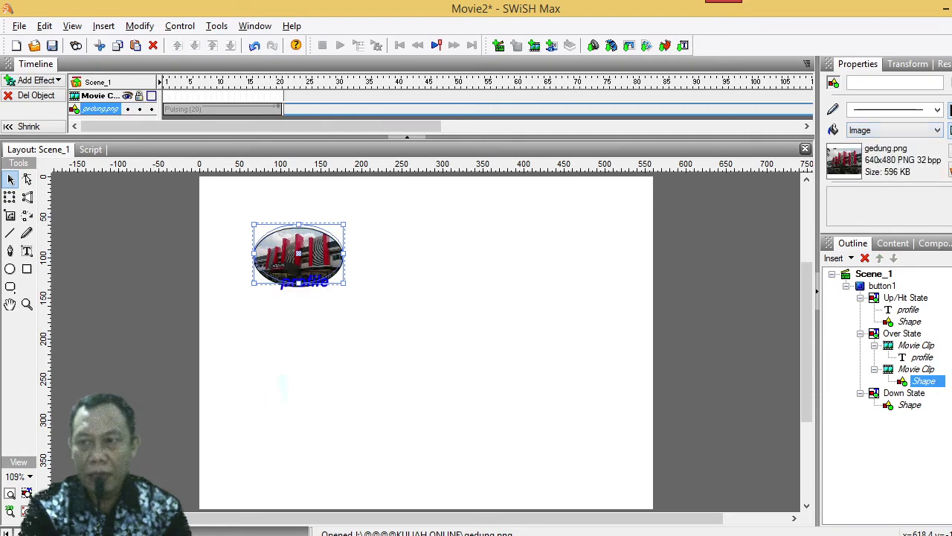
# Load logo1.png as the image fill of the Over State's shape
pyautogui.click(950, 166)
pyautogui.moveTo(533, 186); pyautogui.dragTo(533, 321)
pyautogui.click(423, 216)
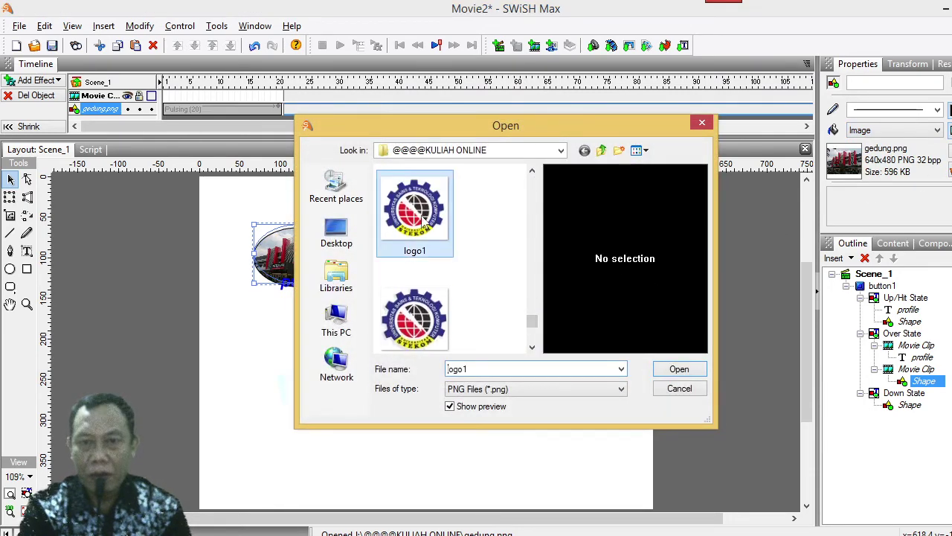
pyautogui.click(675, 371)
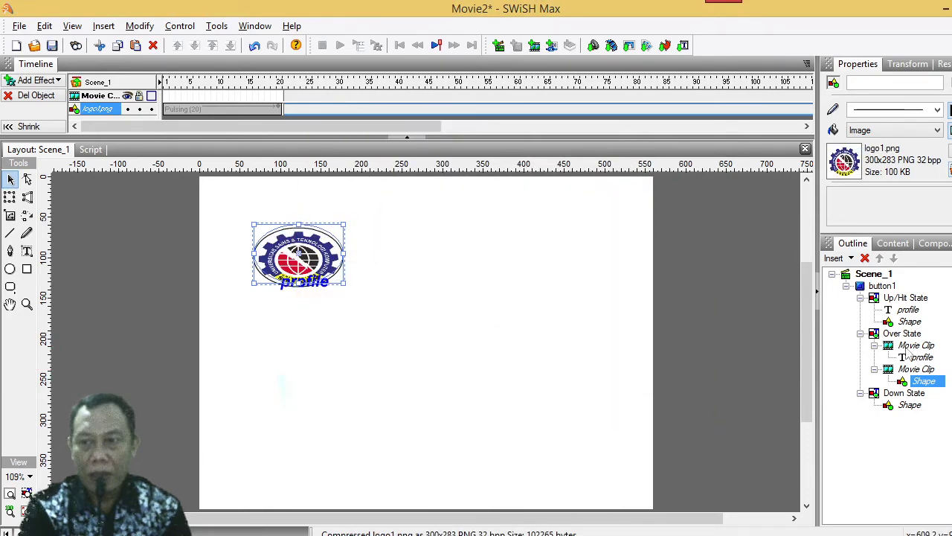
# Replace the Over State shape's image fill with LOGO ABDIEL.png
pyautogui.click(844, 162)
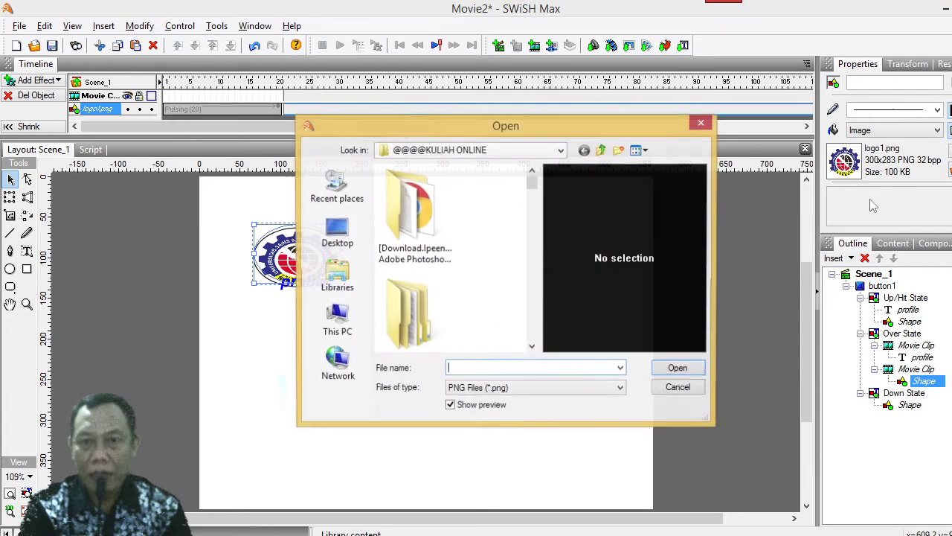
pyautogui.moveTo(533, 186); pyautogui.dragTo(535, 312)
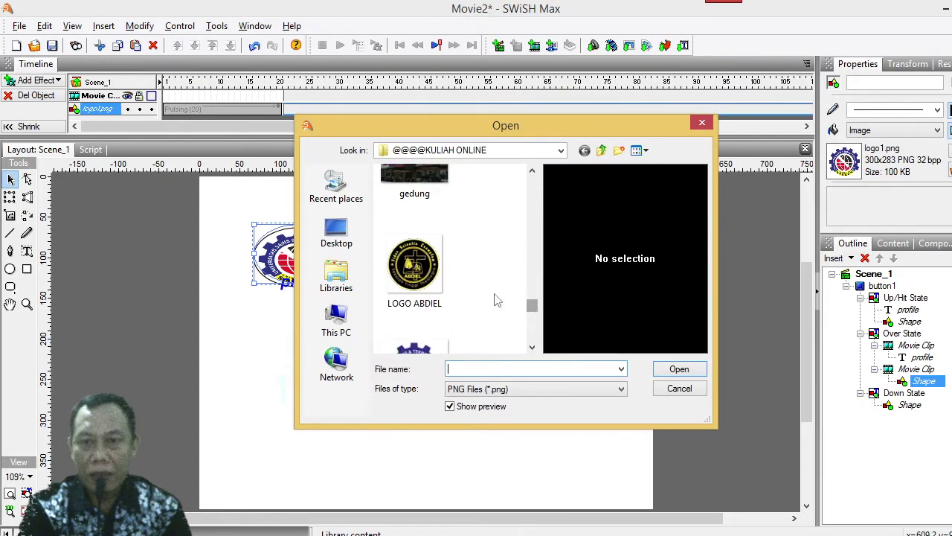
pyautogui.click(421, 271)
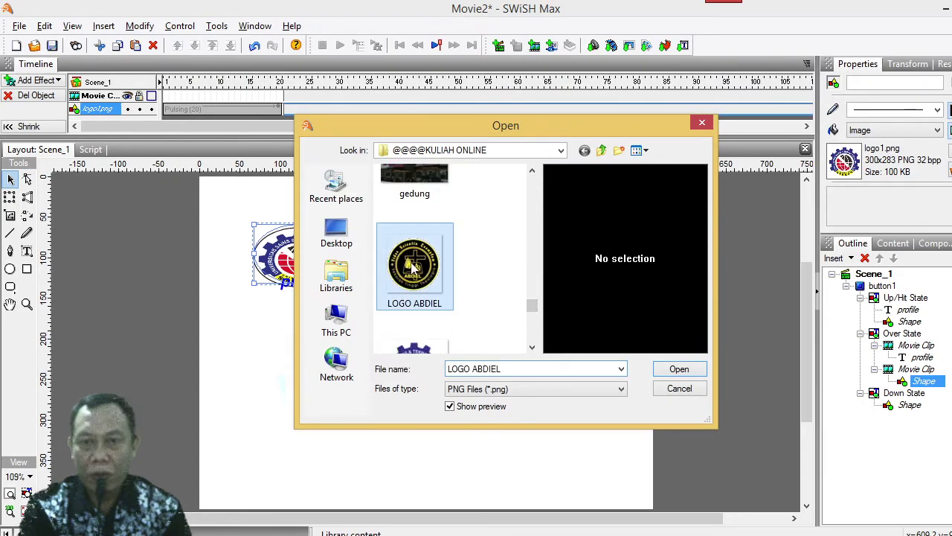
pyautogui.click(659, 371)
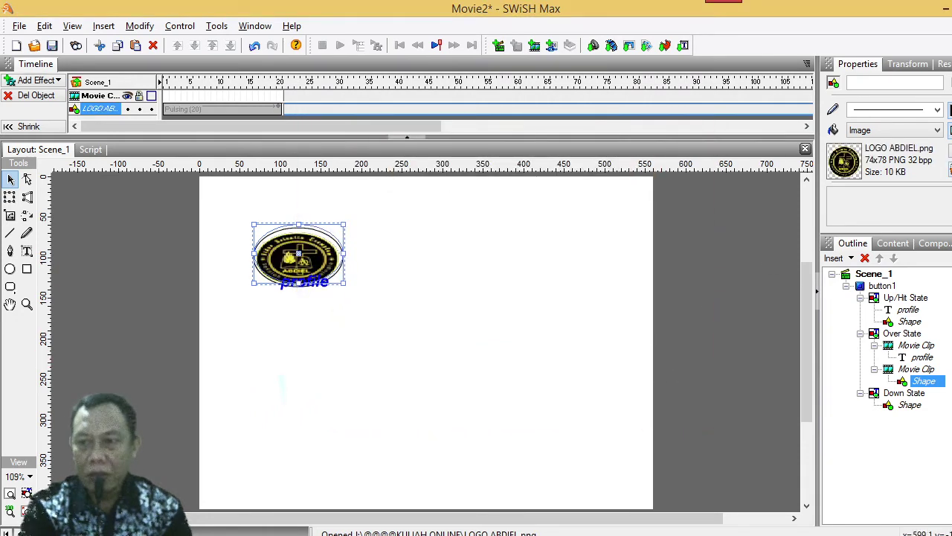
# Change the Down State shape's fill to Image and load logo.png
pyautogui.click(911, 406)
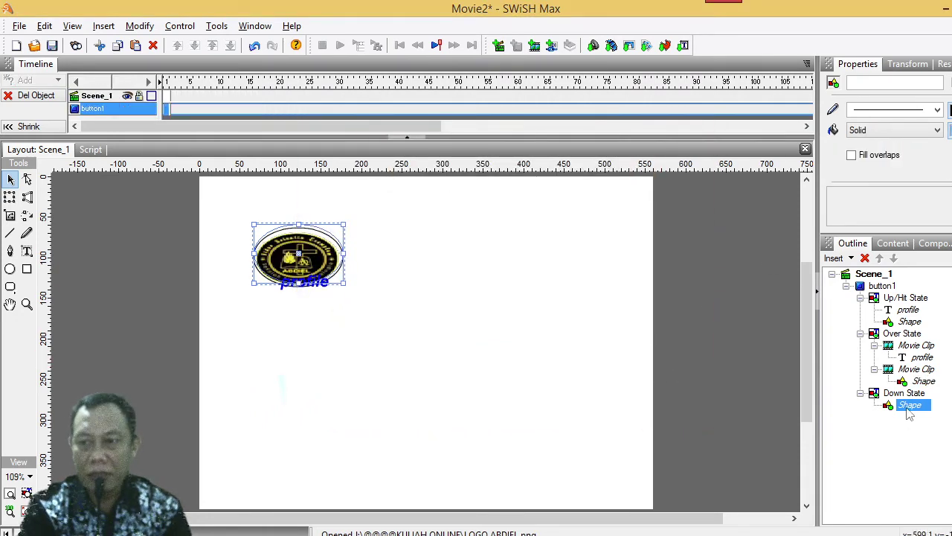
pyautogui.click(931, 131)
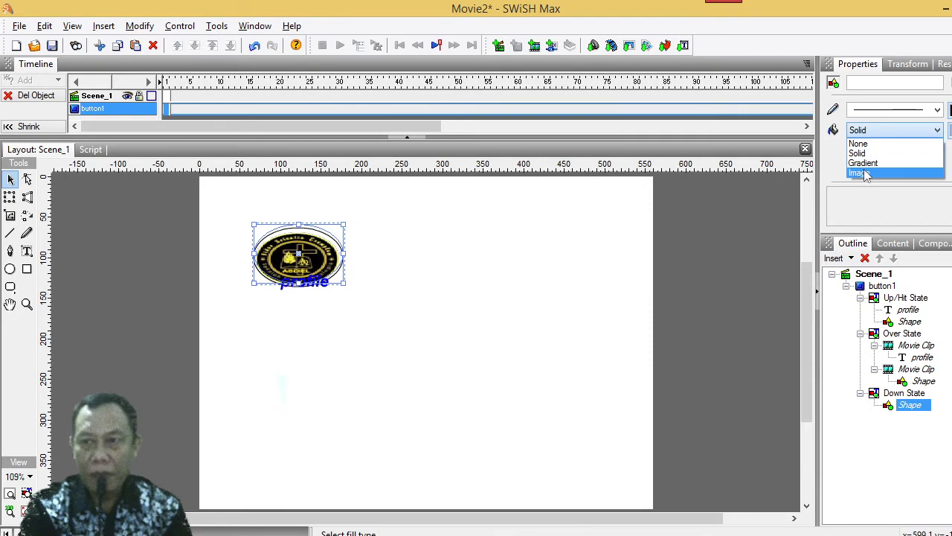
pyautogui.click(870, 173)
pyautogui.click(862, 219)
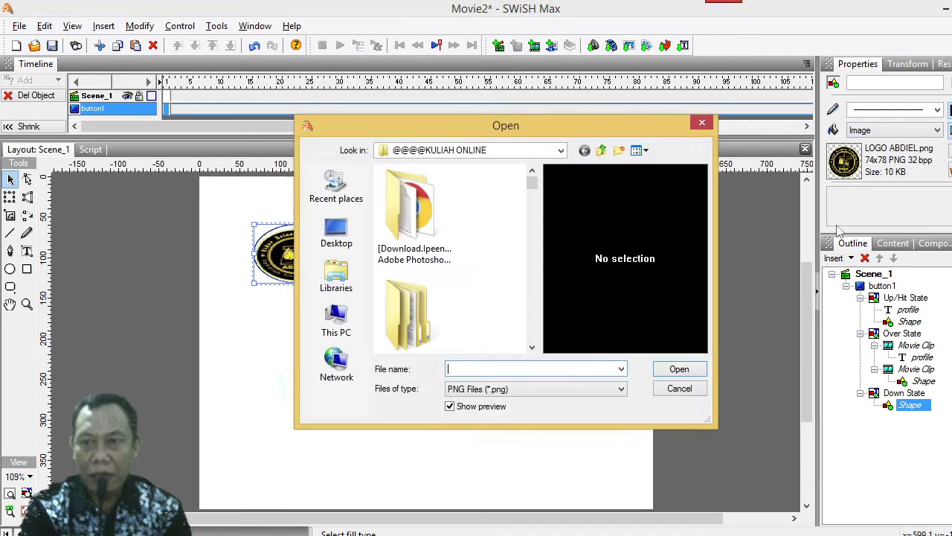
pyautogui.moveTo(534, 183); pyautogui.dragTo(535, 309)
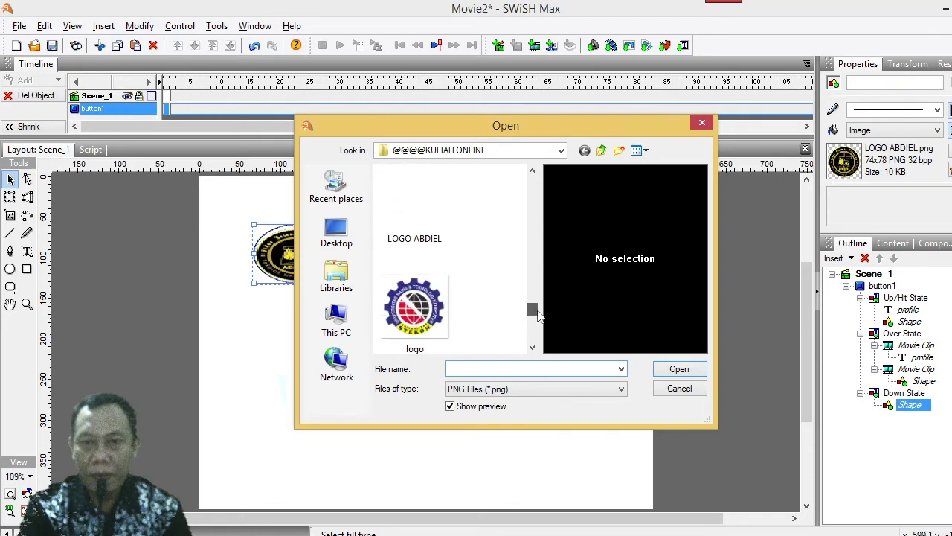
pyautogui.click(439, 318)
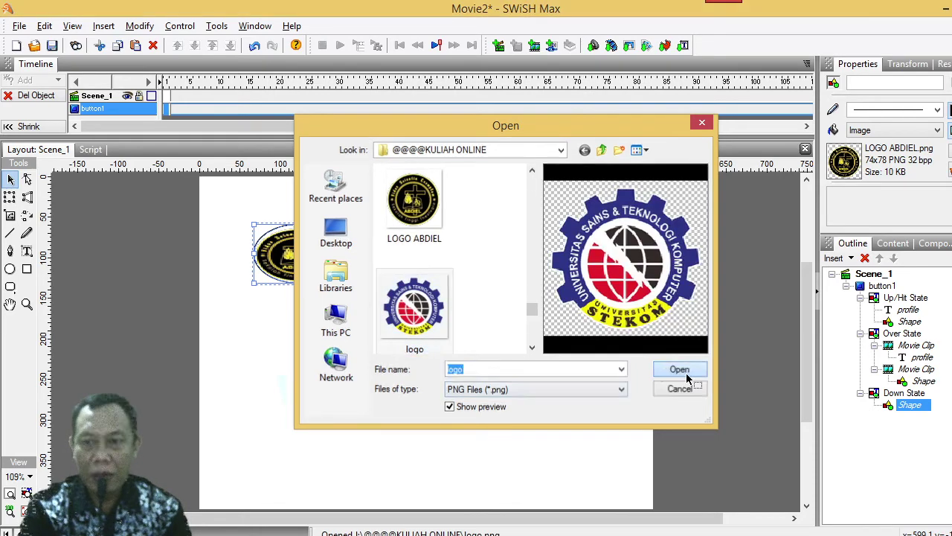
pyautogui.click(682, 371)
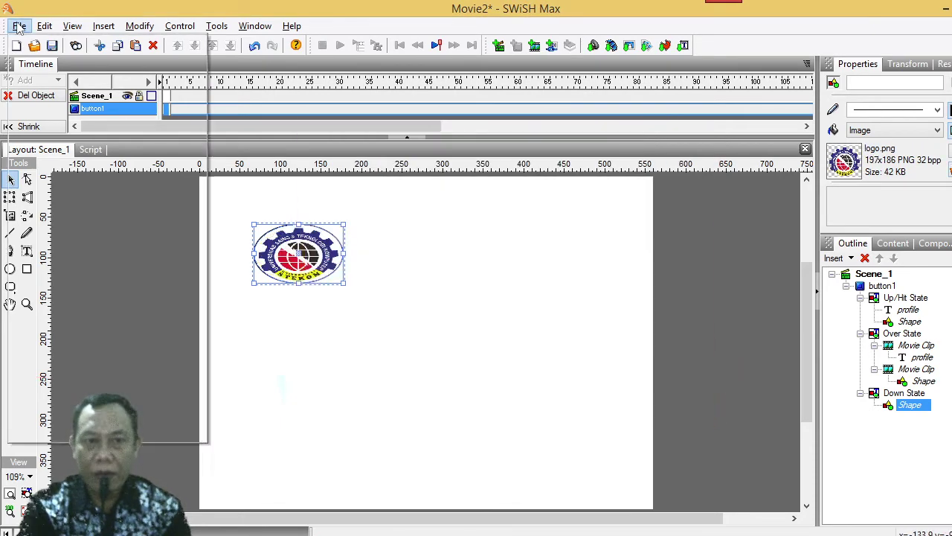
# Test the movie as SWF in Flash Player, check the button's image fills across its states, and close the preview
pyautogui.click(20, 25)
pyautogui.moveTo(68, 318)
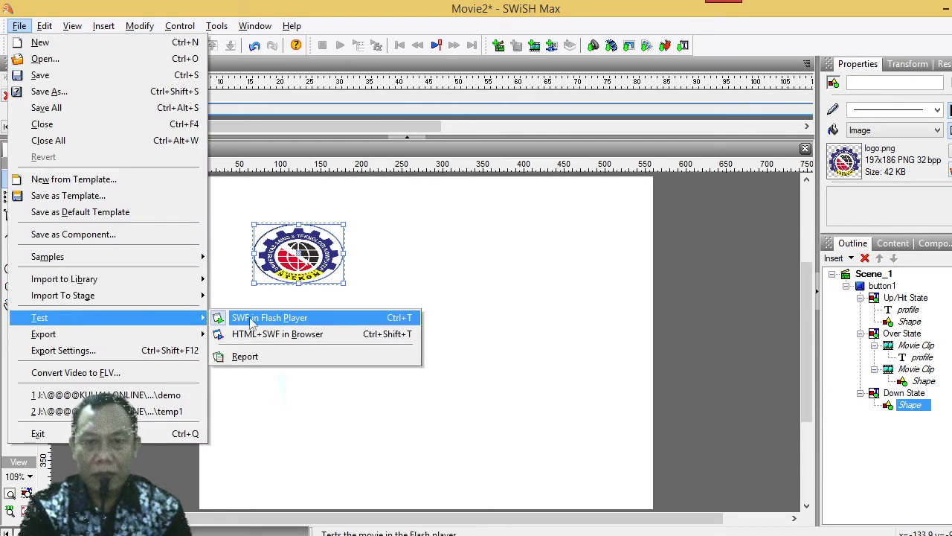
pyautogui.click(284, 323)
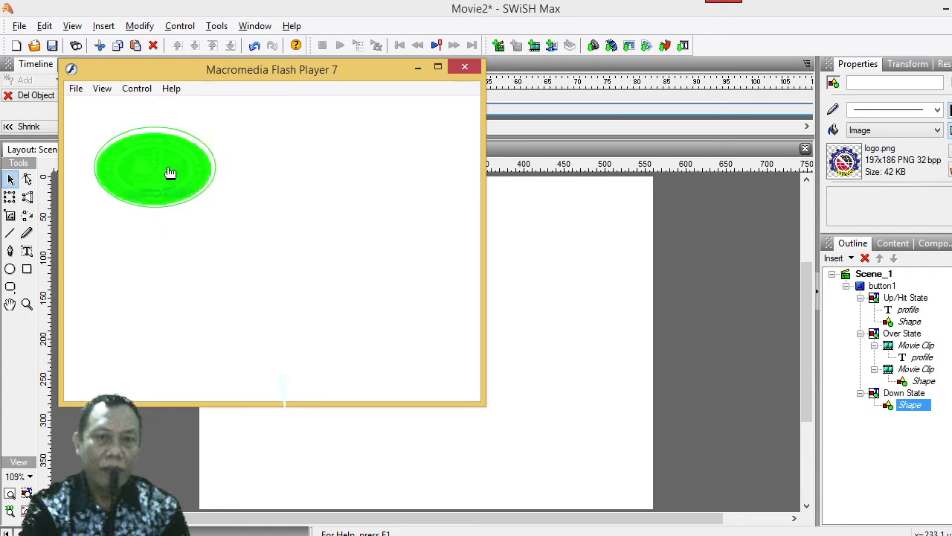
pyautogui.click(465, 68)
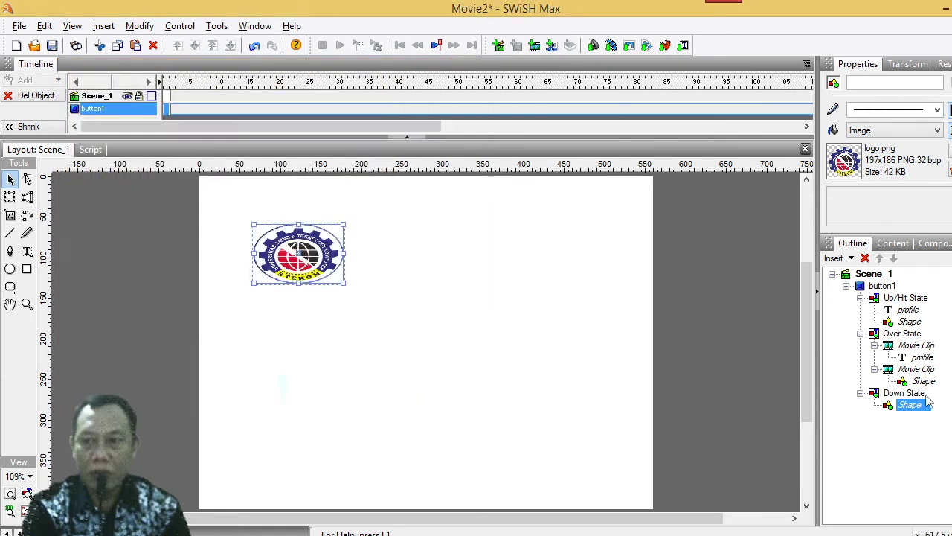
# Set the line style to None for the Up/Hit, Over and Down State shapes to remove their outlines
pyautogui.click(919, 322)
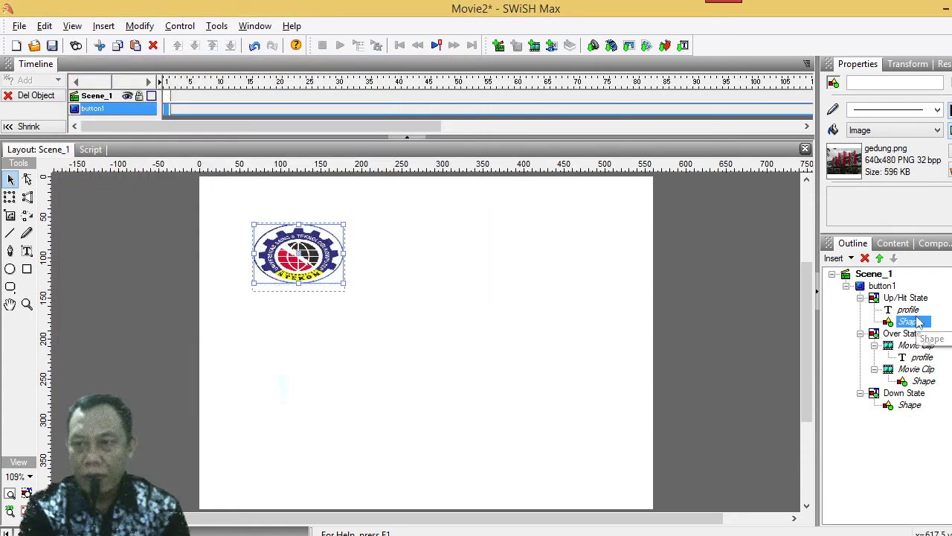
pyautogui.click(937, 110)
pyautogui.click(895, 125)
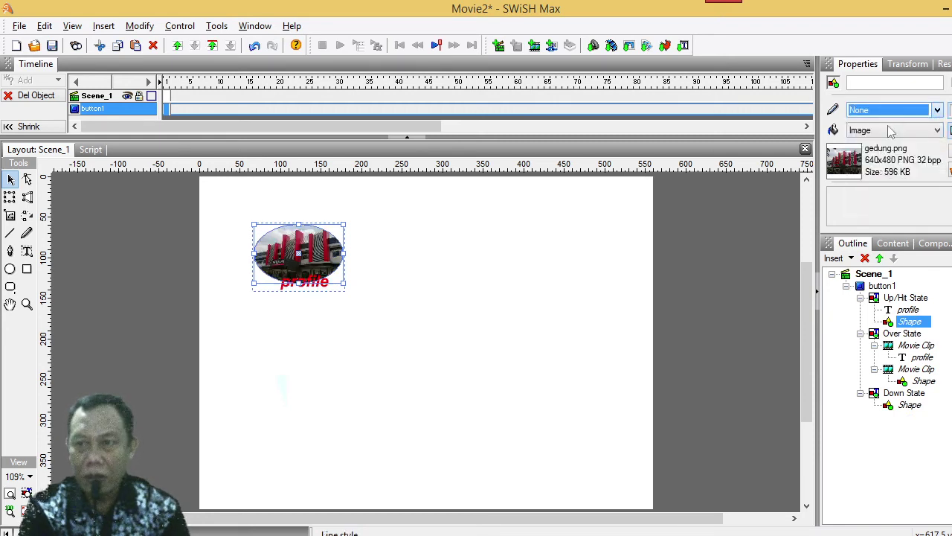
pyautogui.click(923, 381)
pyautogui.click(937, 110)
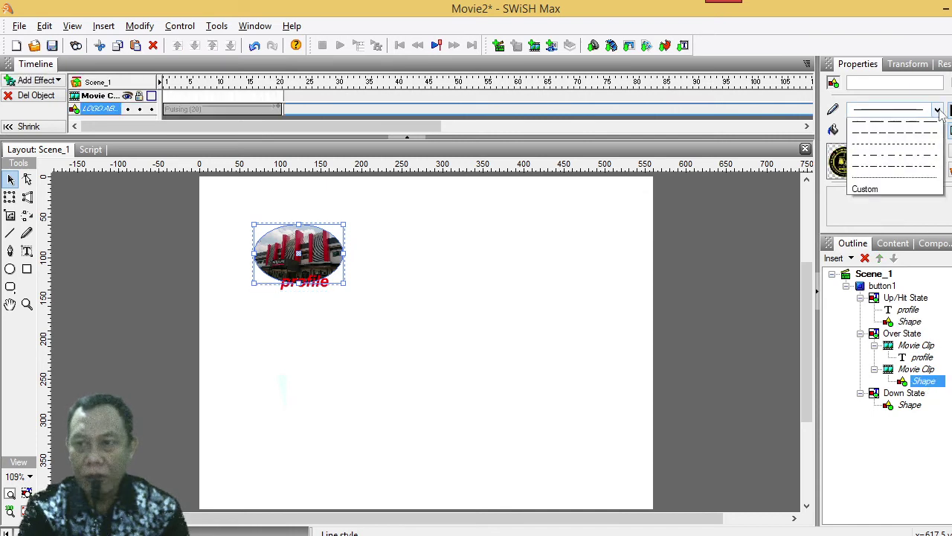
pyautogui.click(902, 124)
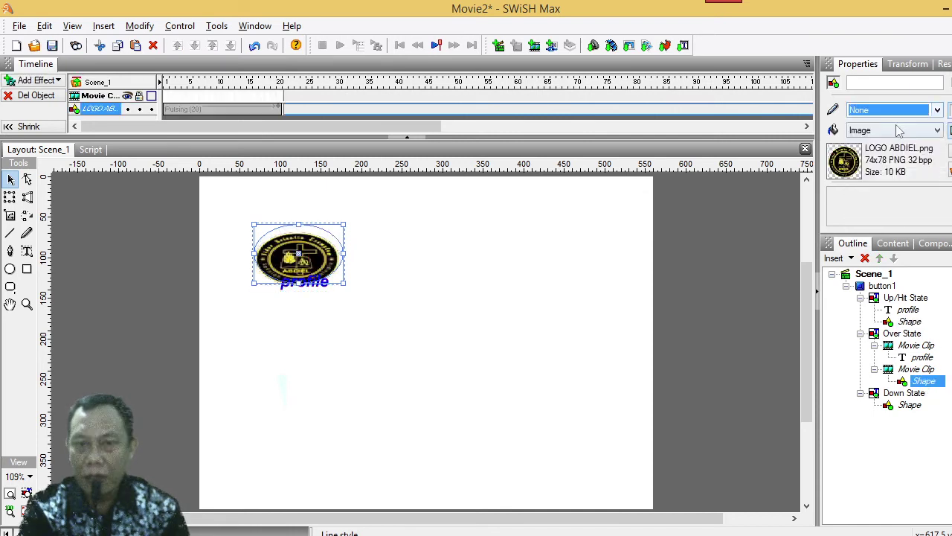
pyautogui.click(911, 406)
pyautogui.click(936, 110)
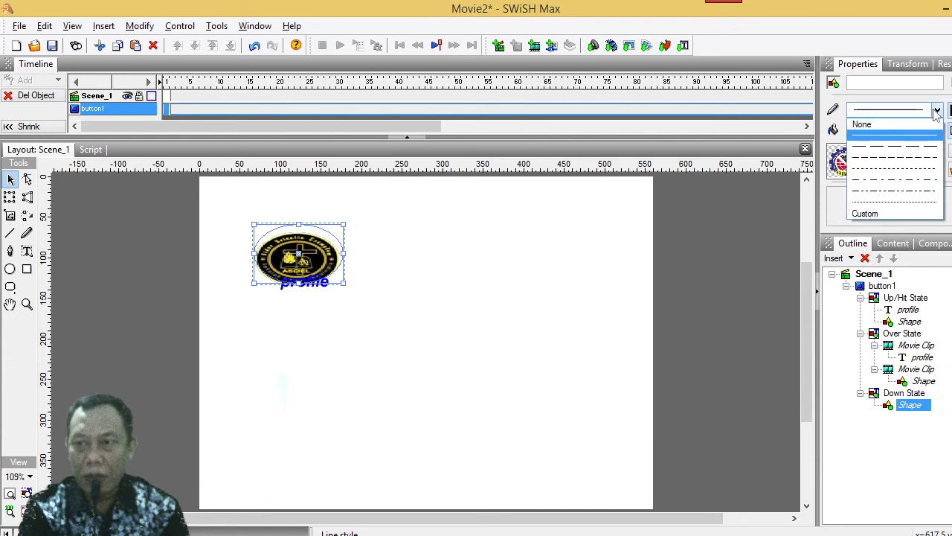
pyautogui.click(892, 123)
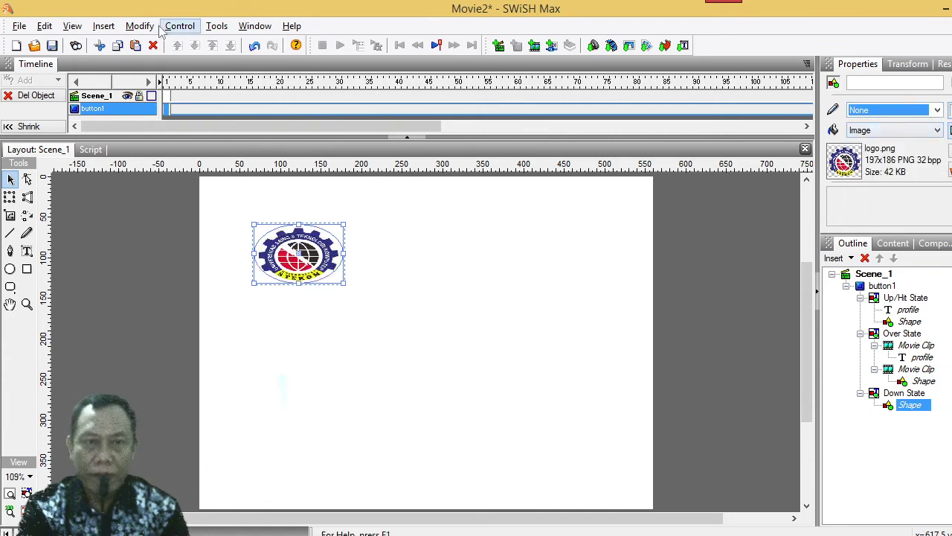
# Test the movie as SWF in Flash Player to check the button without outlines, and close the preview
pyautogui.click(18, 26)
pyautogui.moveTo(83, 322)
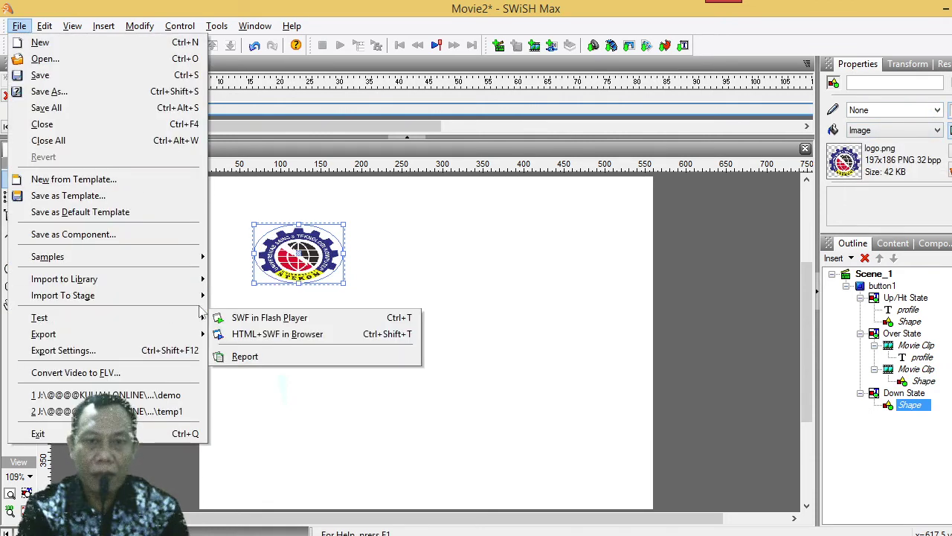
pyautogui.click(246, 322)
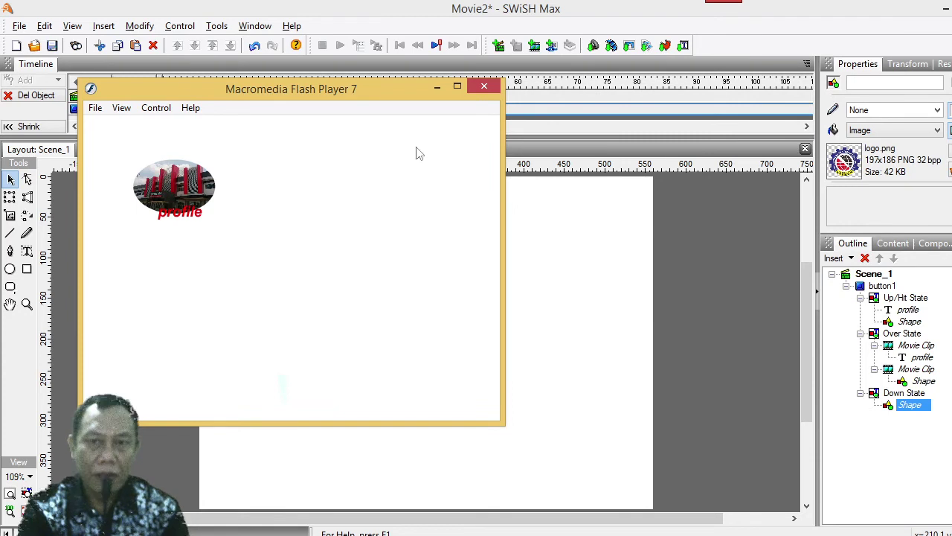
pyautogui.click(482, 88)
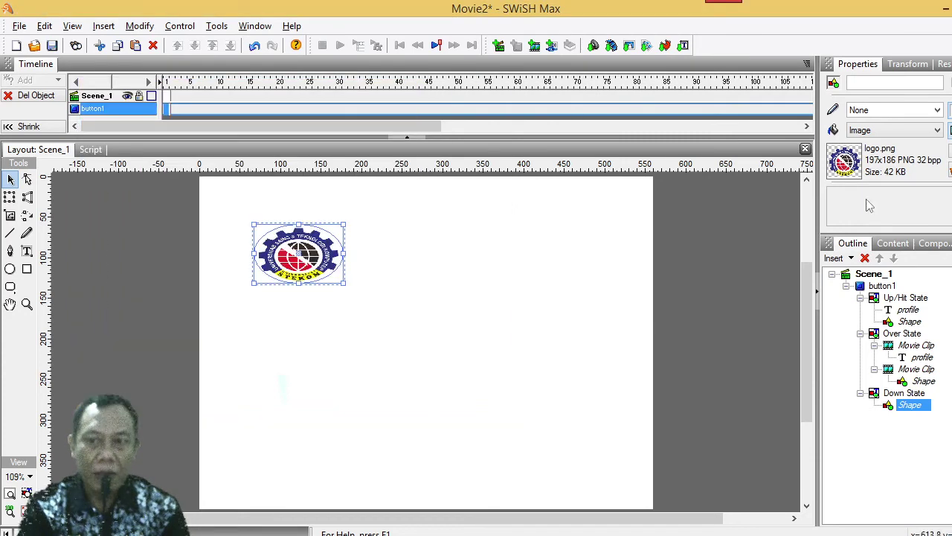
pyautogui.click(909, 310)
pyautogui.moveTo(307, 284); pyautogui.dragTo(306, 291)
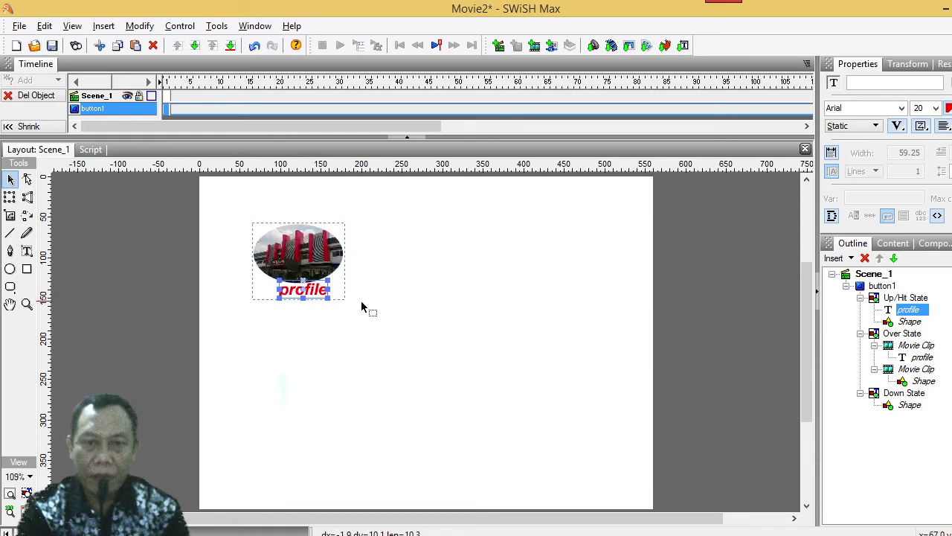
pyautogui.click(922, 358)
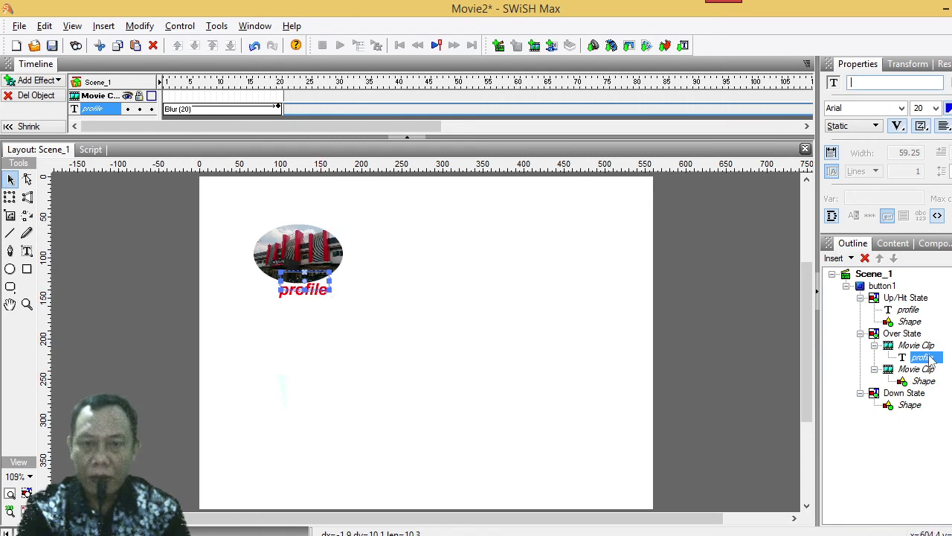
# Test the movie as SWF in Flash Player with the repositioned label, check the over animation, and close the preview
pyautogui.click(19, 26)
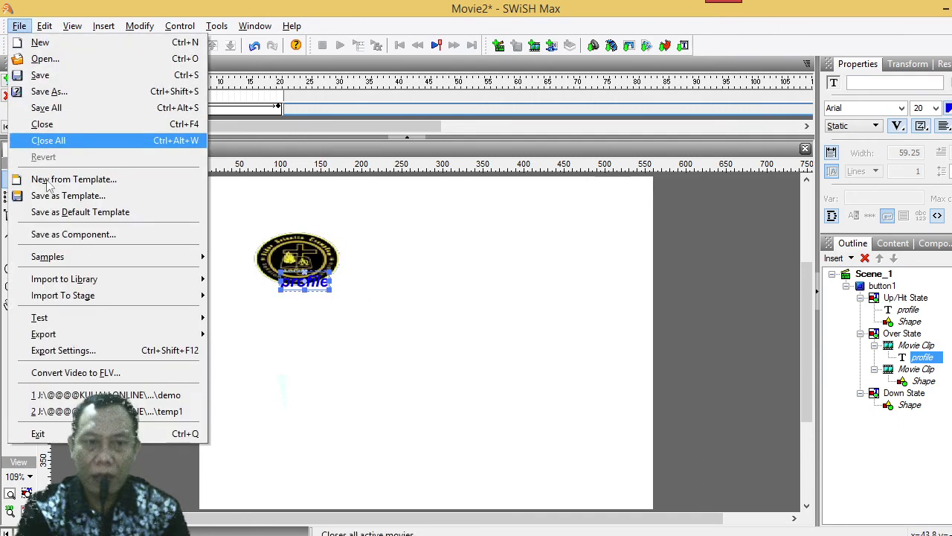
pyautogui.moveTo(80, 320)
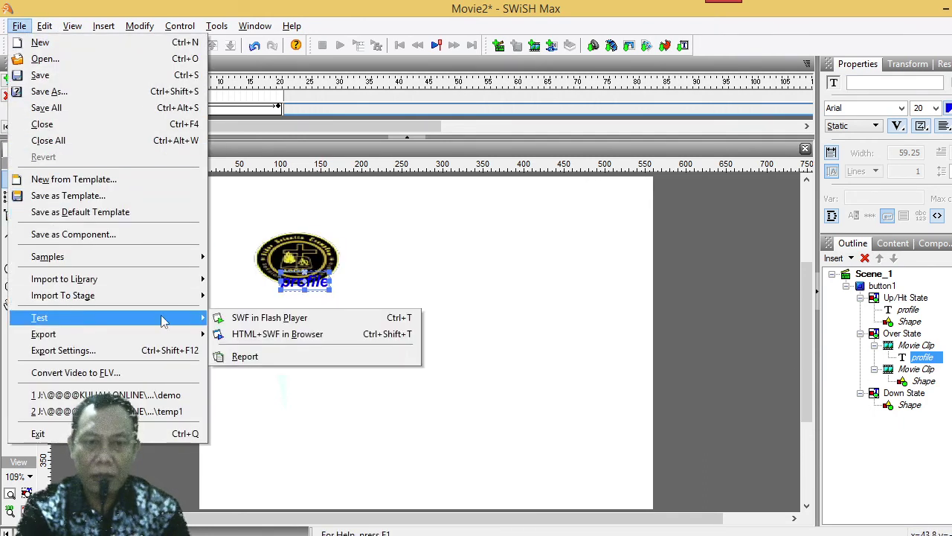
pyautogui.click(240, 318)
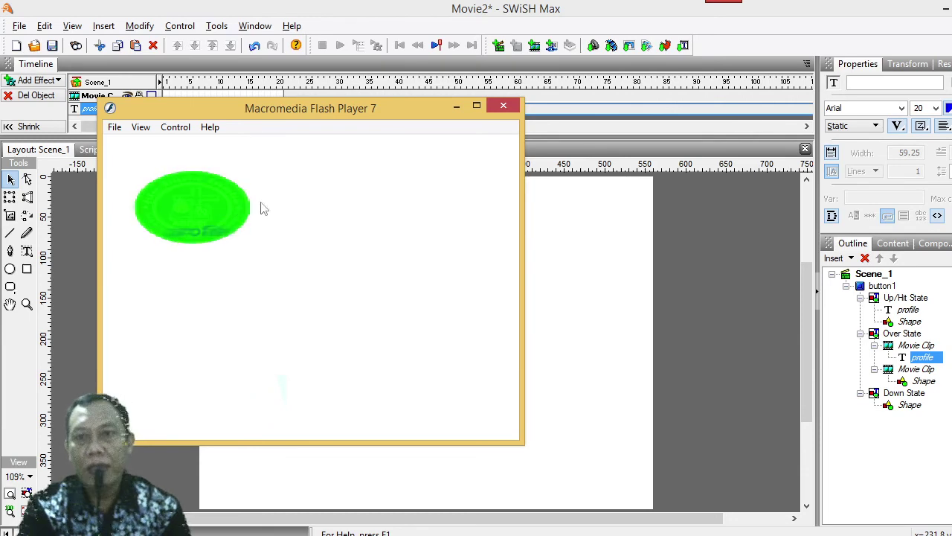
pyautogui.click(494, 108)
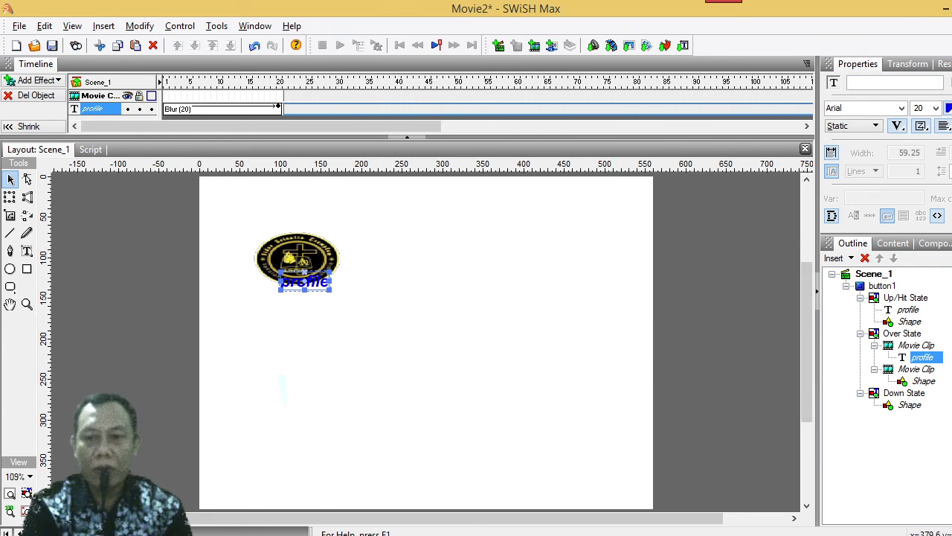
pyautogui.moveTo(613, 530)
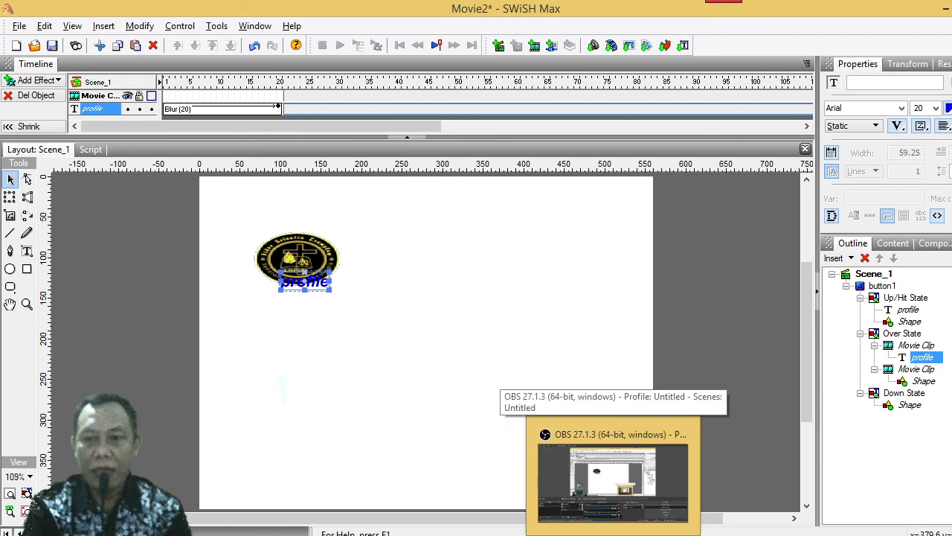
pyautogui.click(613, 530)
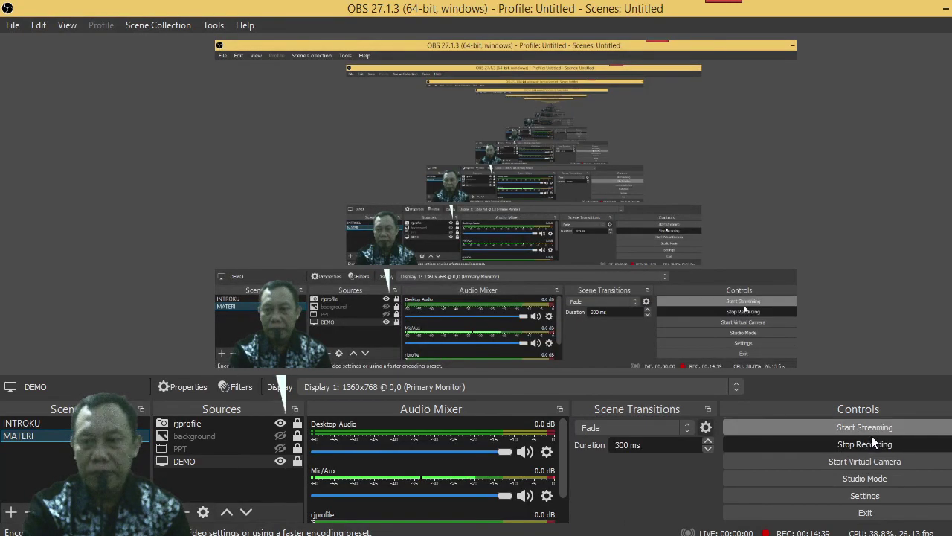